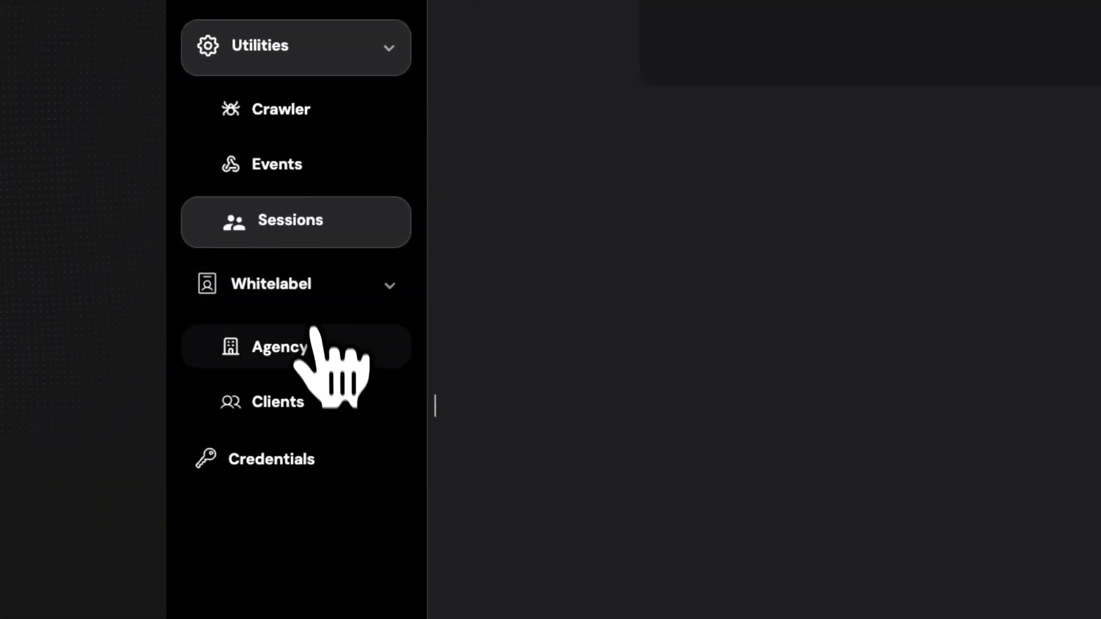
Go through Whitelabel Agency and Clients to PureCare Dental's prompt beside its test chat.
click(324, 353)
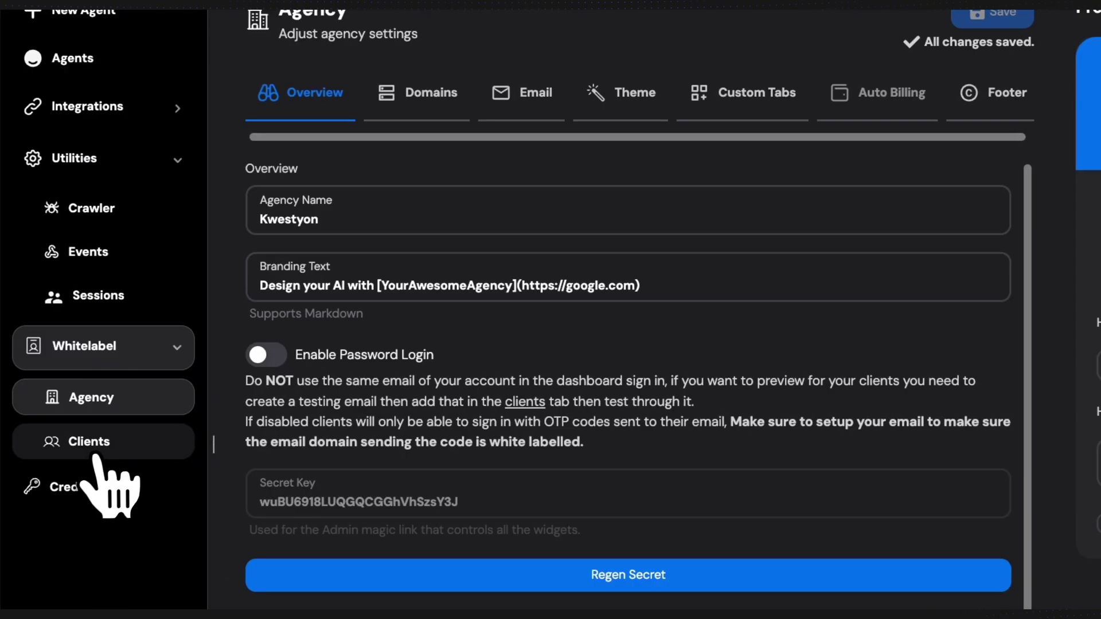
click(97, 455)
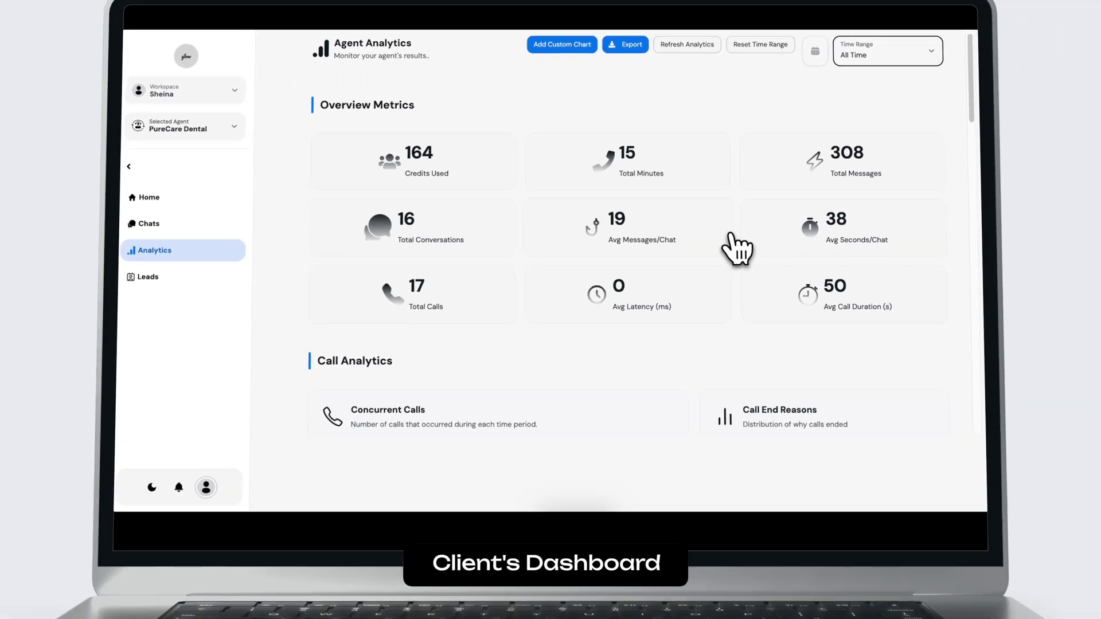
scroll(730, 248, down, 6)
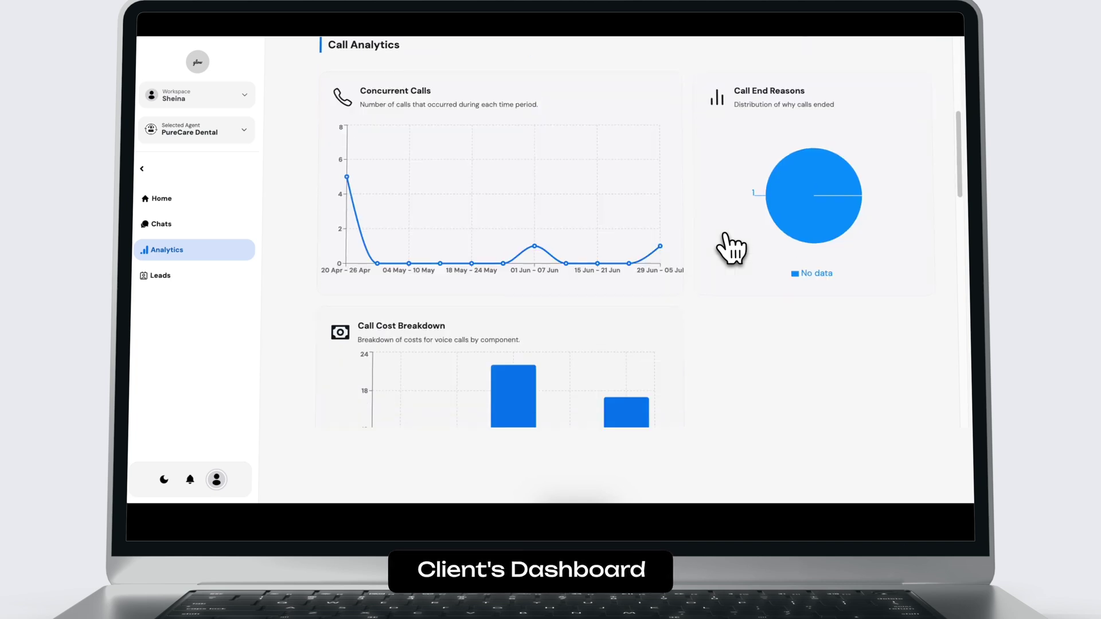
scroll(731, 248, down, 3)
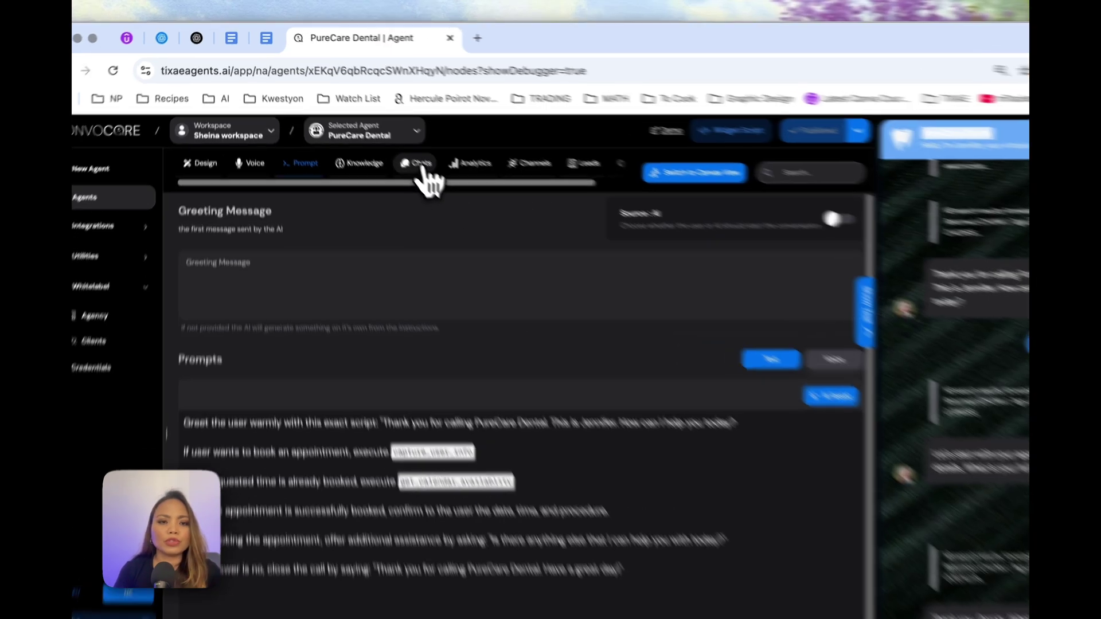
Review the Apr 22 caller's chat, then browse the agent's analytics dashboard.
click(393, 138)
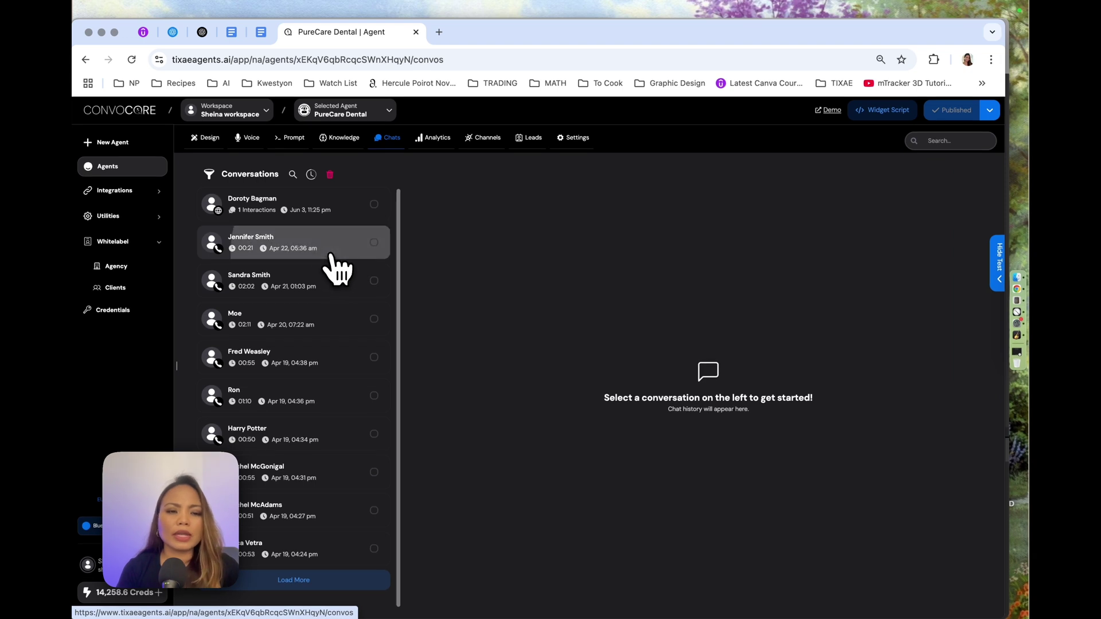
click(331, 252)
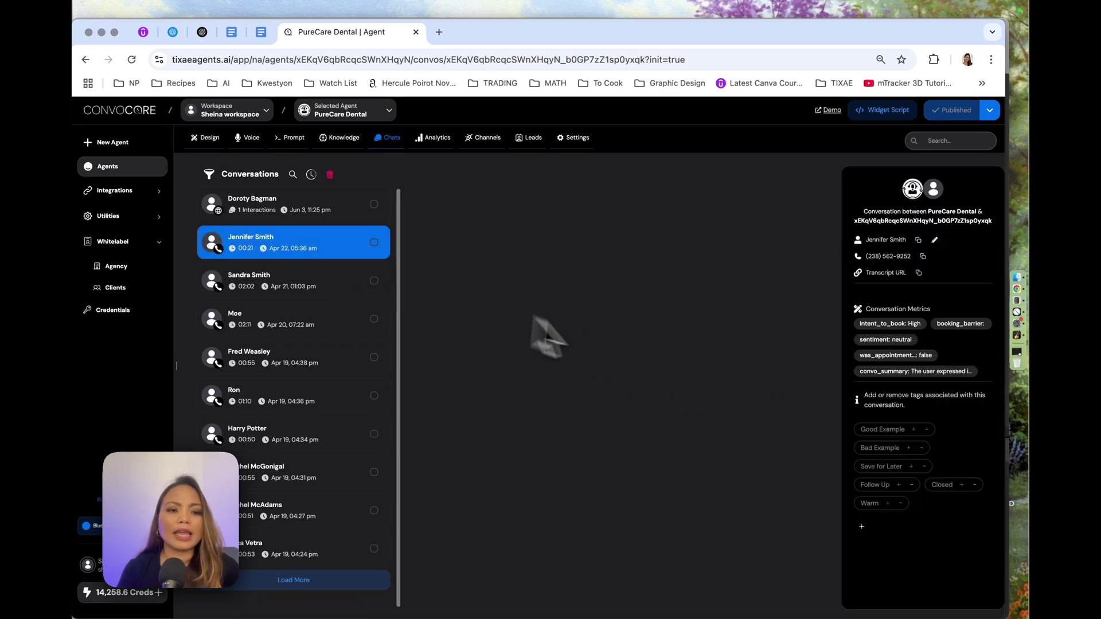
click(434, 138)
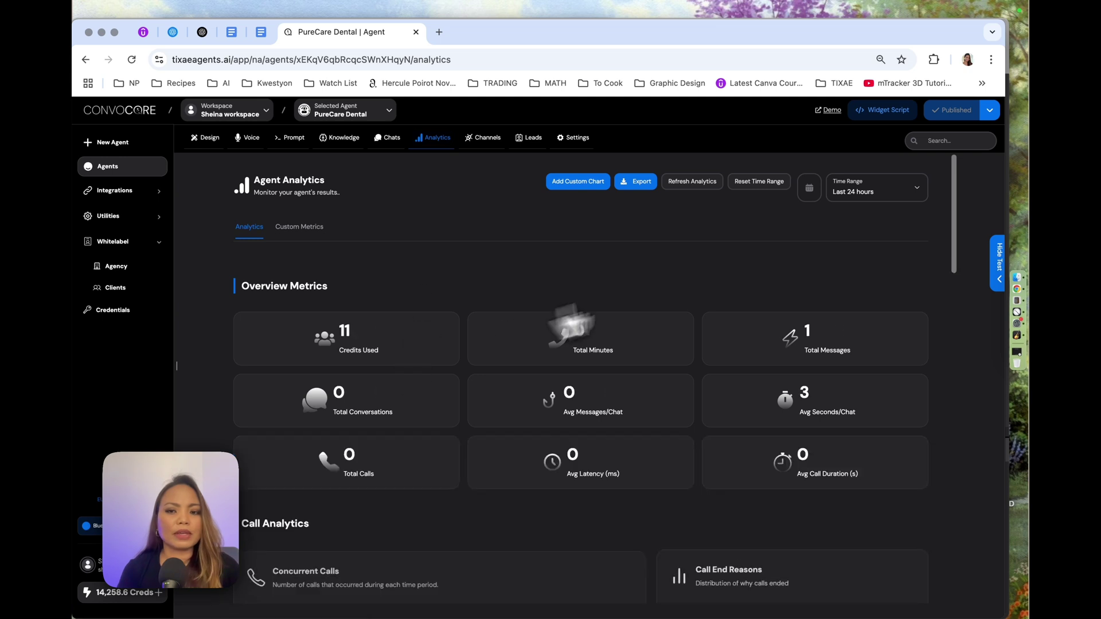
scroll(669, 276, down, 3)
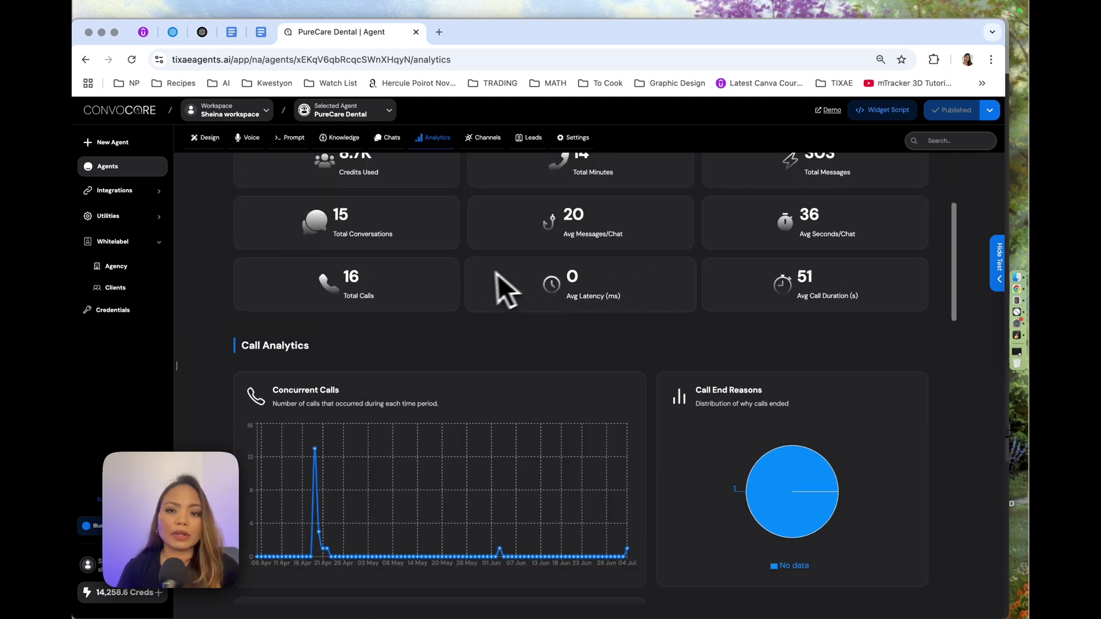
scroll(603, 300, up, 2)
scroll(633, 329, down, 1)
scroll(634, 330, down, 10)
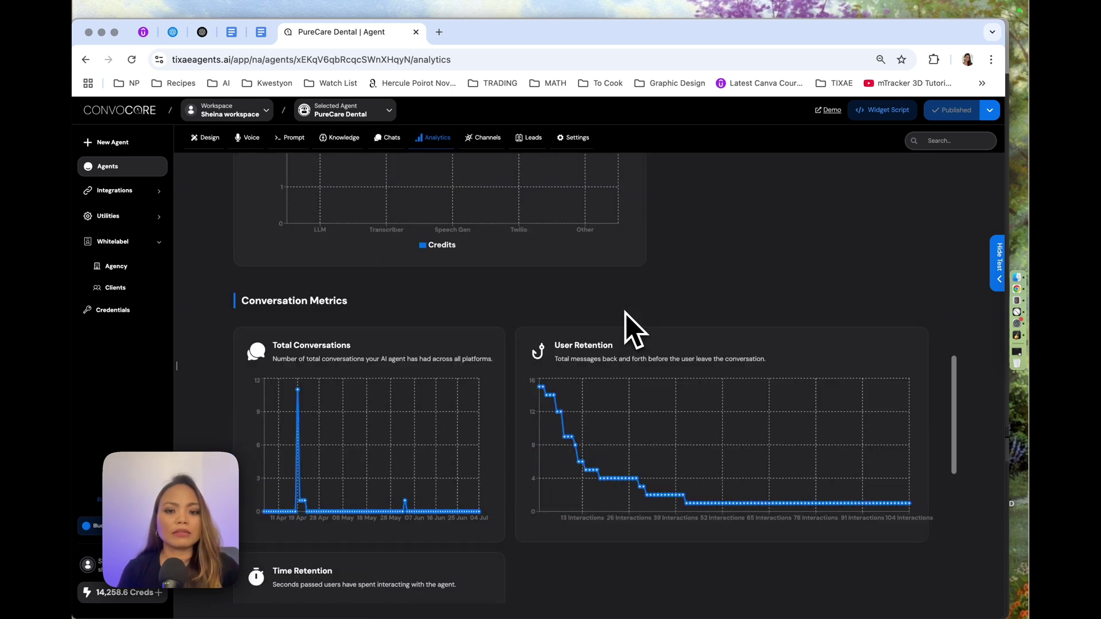
scroll(626, 315, down, 8)
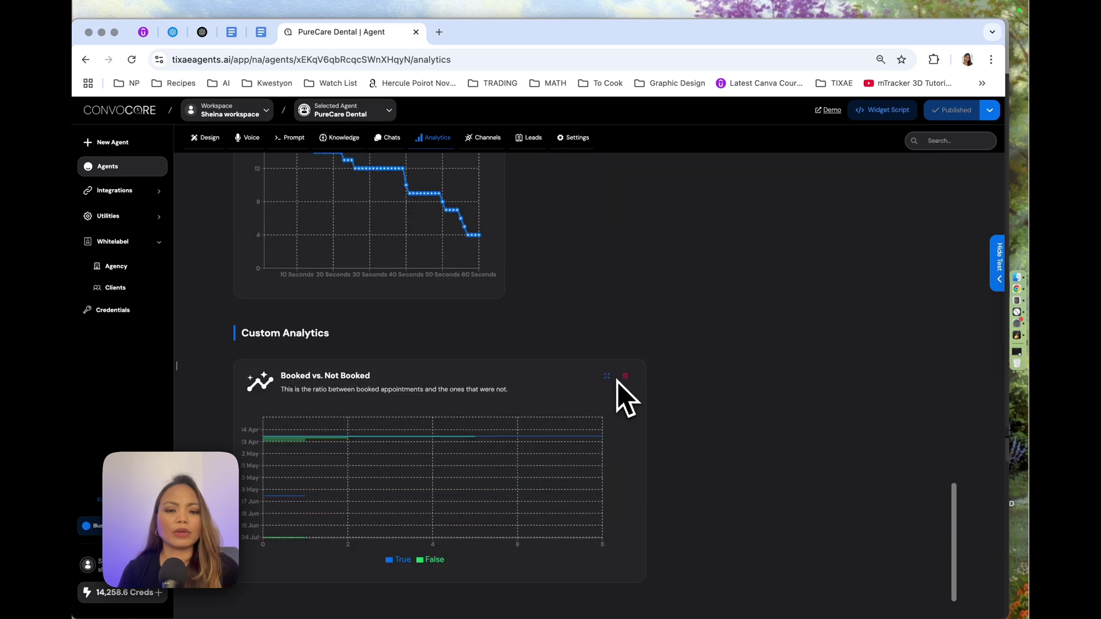
scroll(587, 438, up, 20)
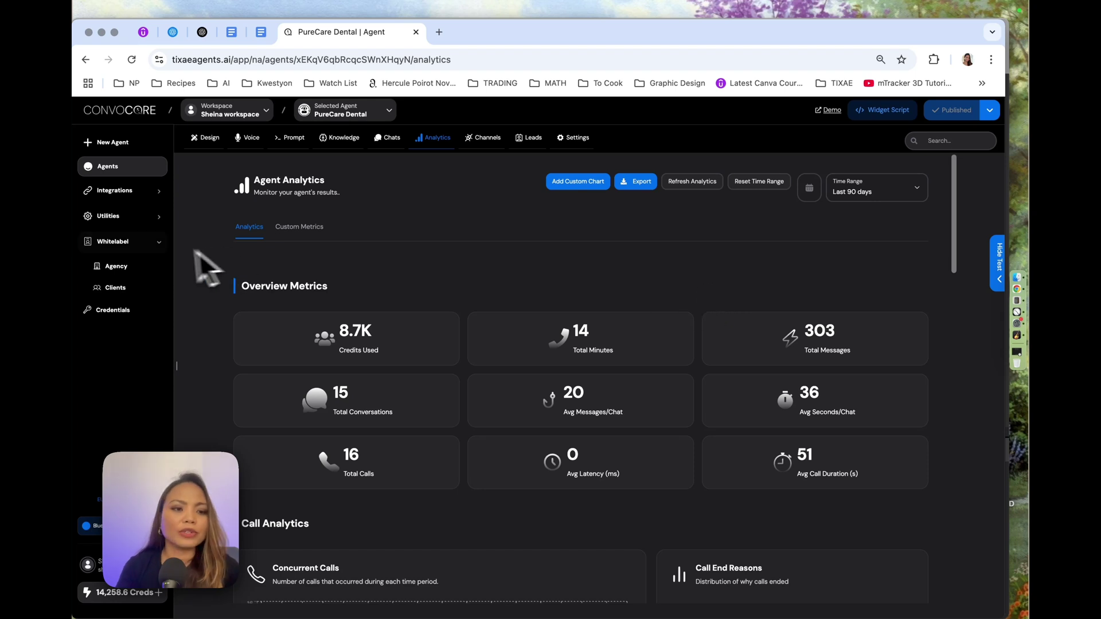
Open white-label Clients and start a new client, closing the form without adding one.
click(118, 291)
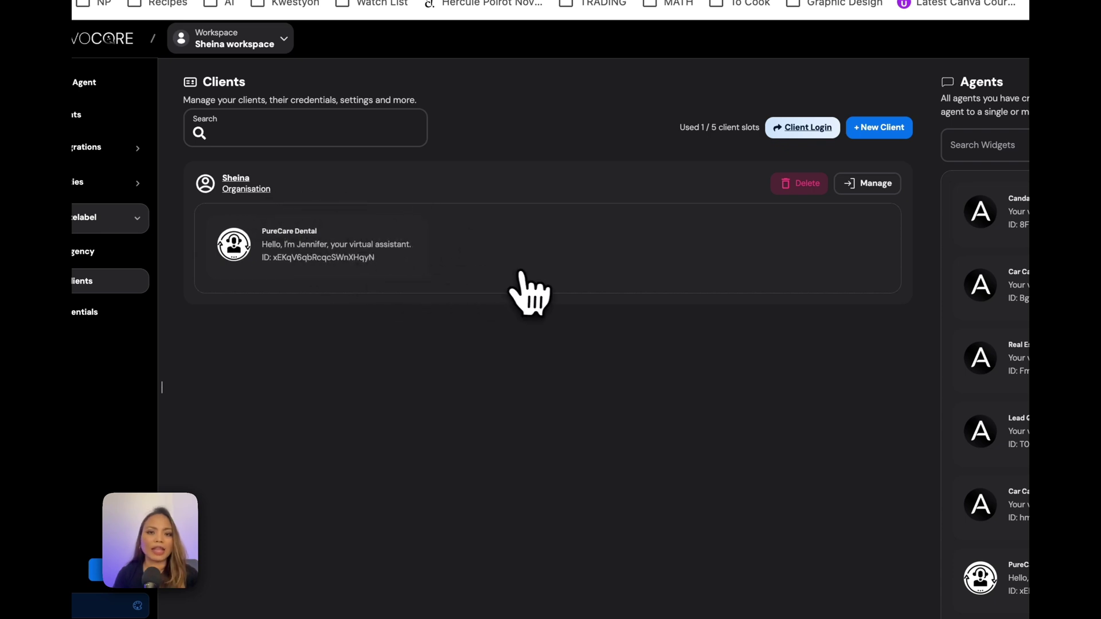
click(703, 174)
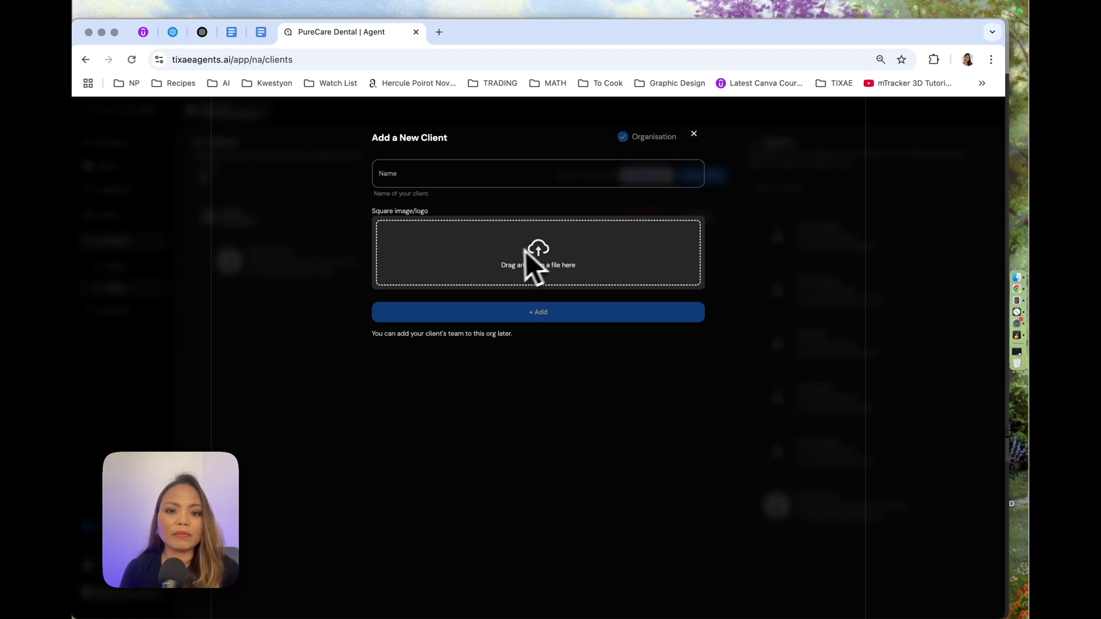
click(693, 133)
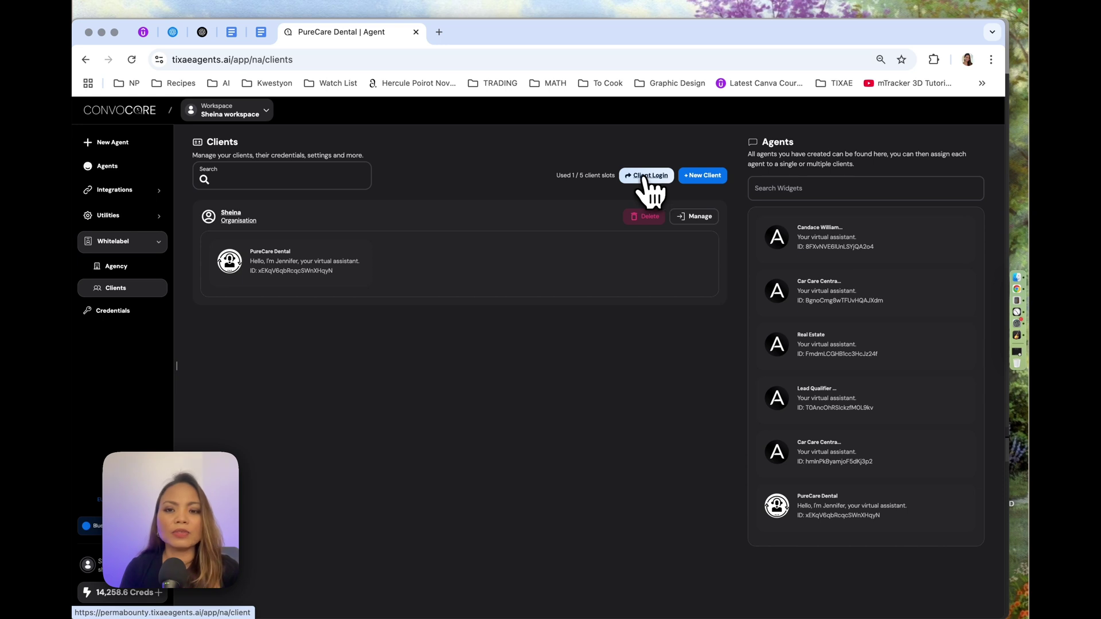
Log in to PureCare Dental's client dashboard and read the Apr 22 caller's conversation.
click(642, 179)
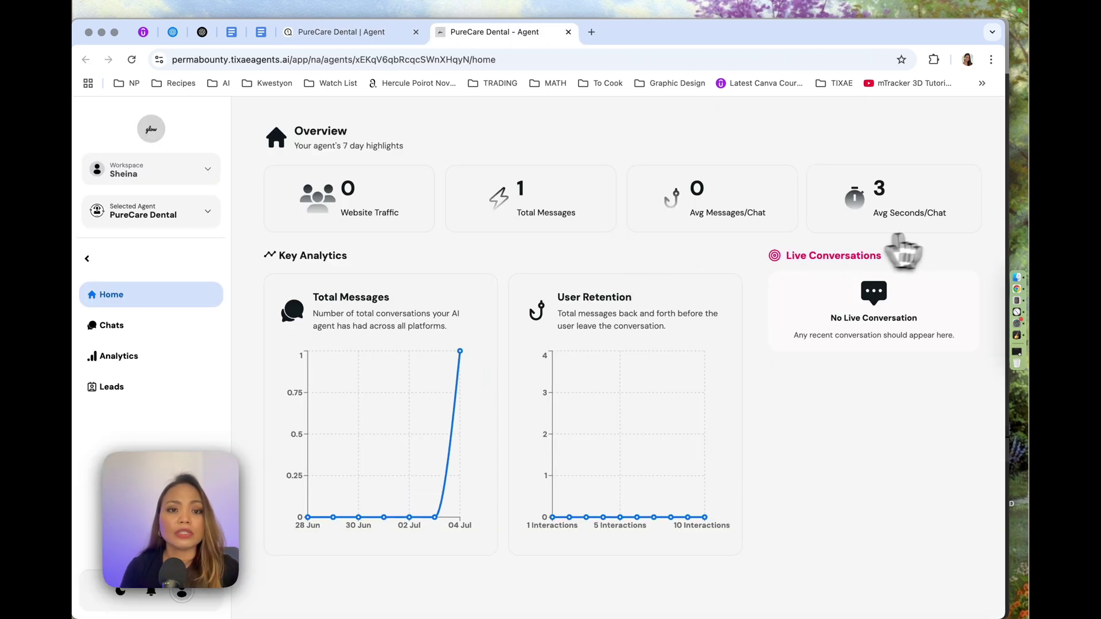
click(164, 325)
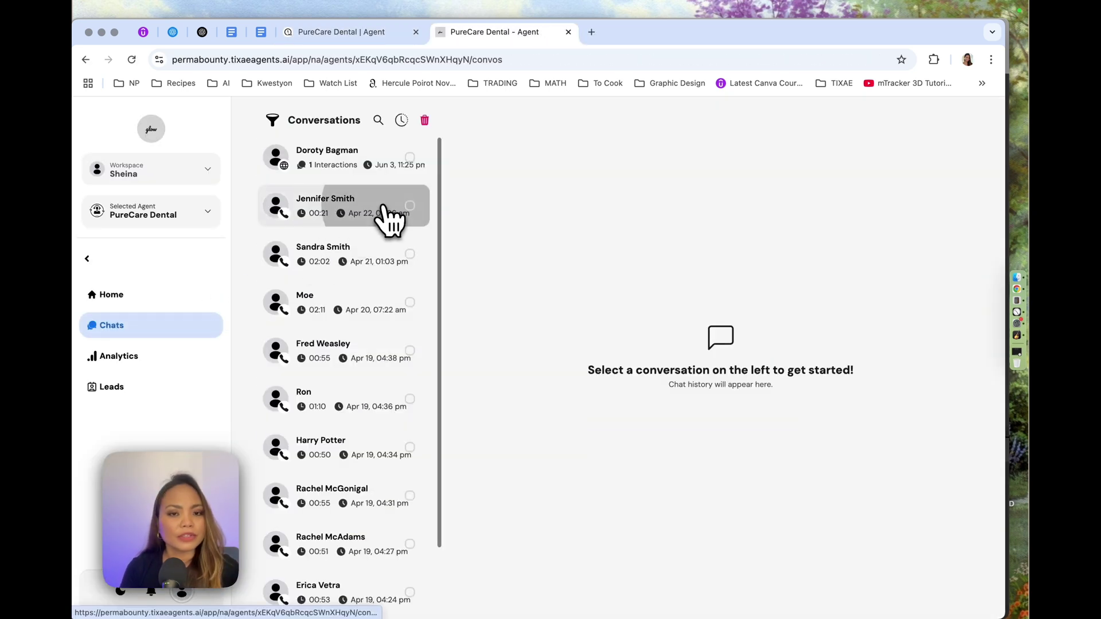
click(390, 219)
scroll(651, 339, down, 3)
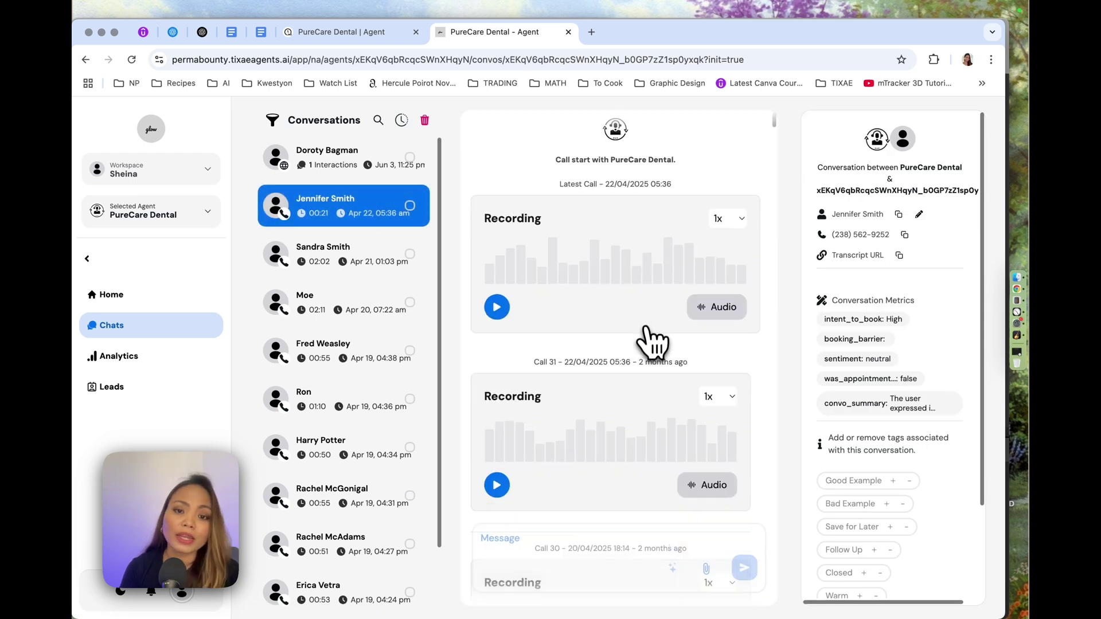
scroll(651, 346, down, 5)
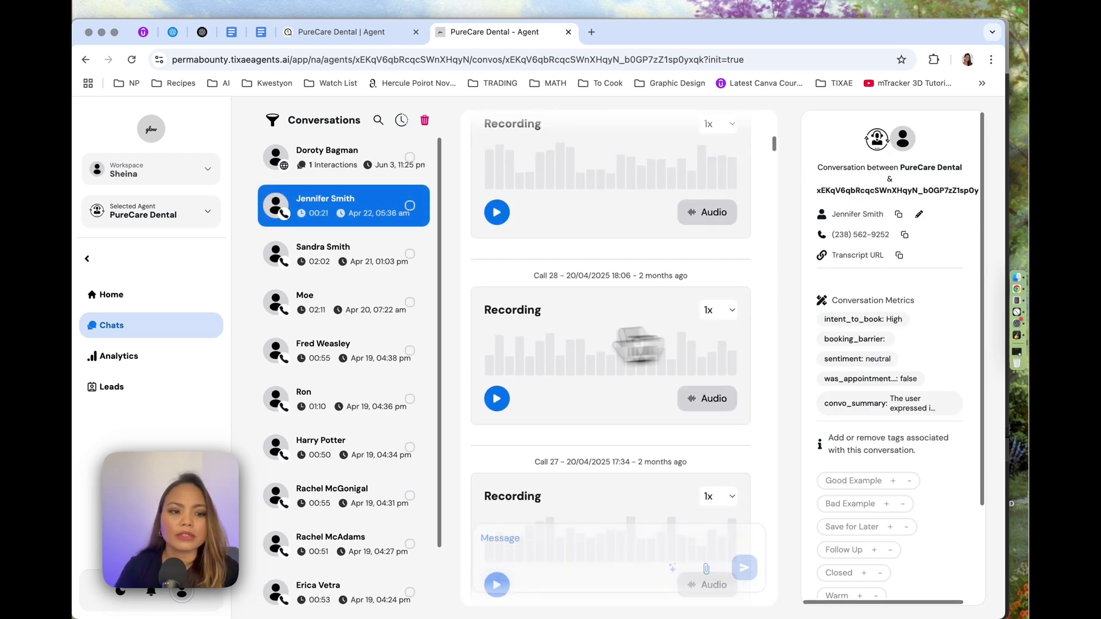
Show the client's analytics for the last 90 days, then the agent's leads list.
click(137, 360)
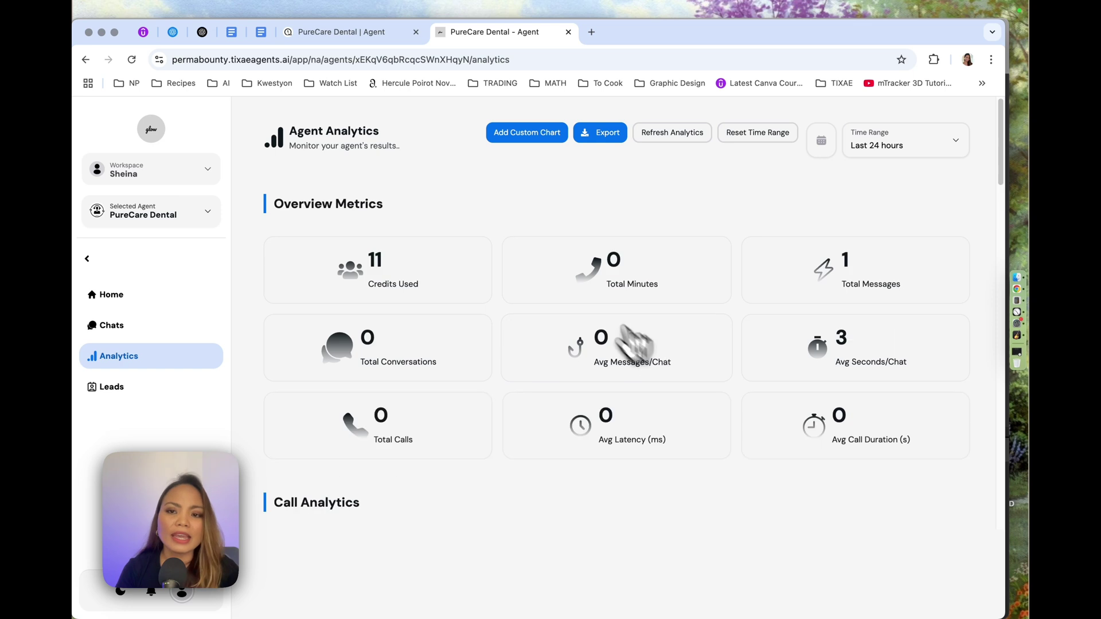
click(892, 173)
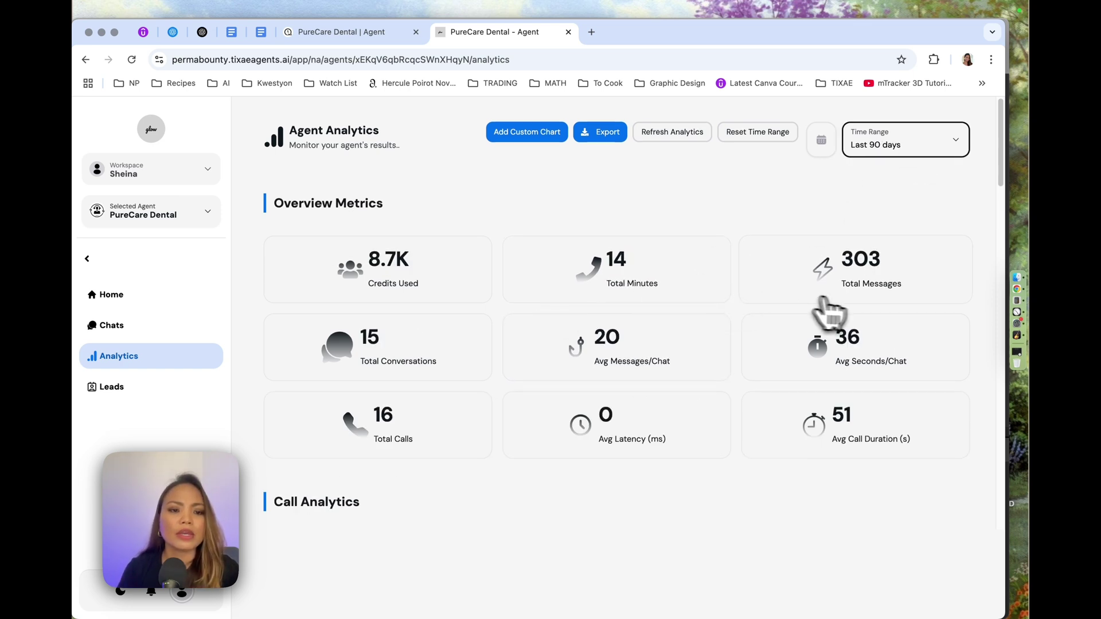
scroll(642, 324, down, 15)
scroll(754, 336, up, 15)
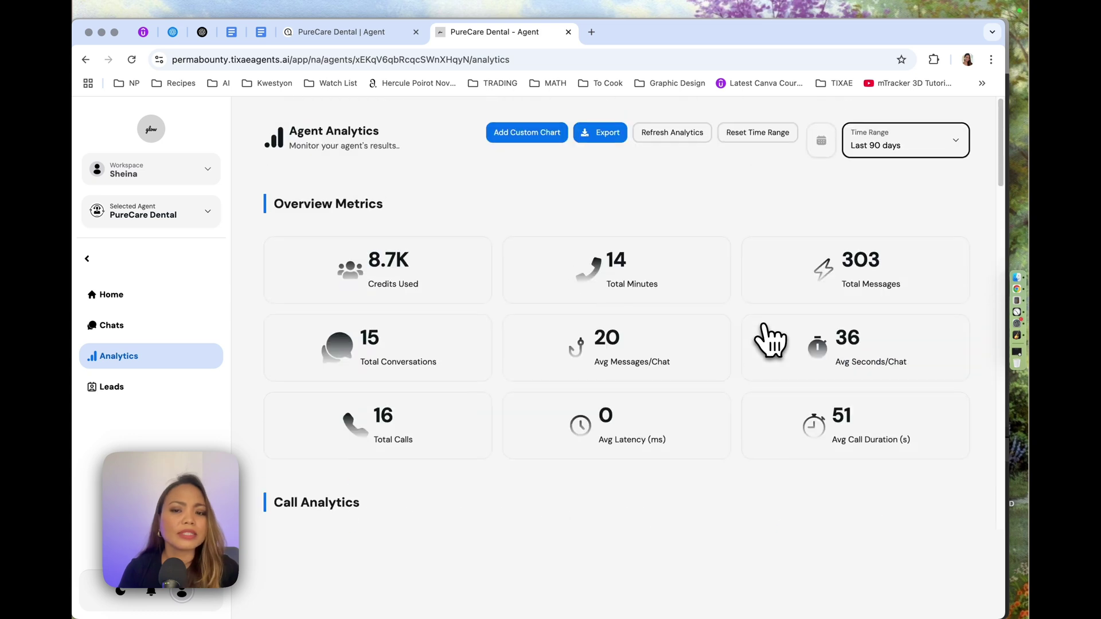
scroll(769, 336, down, 2)
click(111, 386)
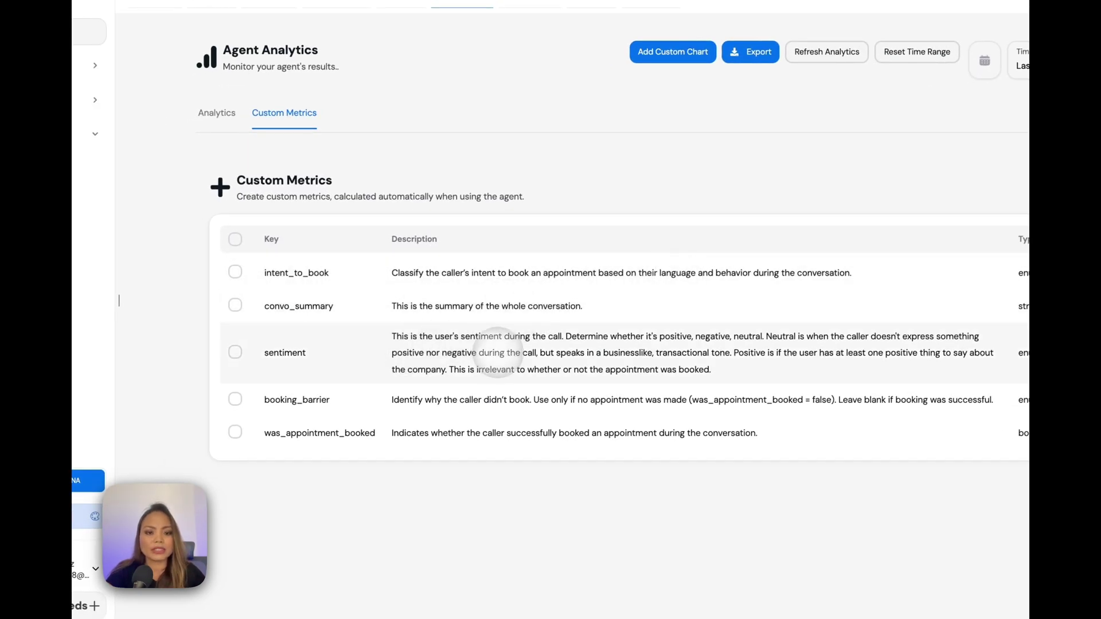
Tick and untick the sentiment metric, then return to the Apr 22 conversation's metrics.
click(613, 346)
click(729, 374)
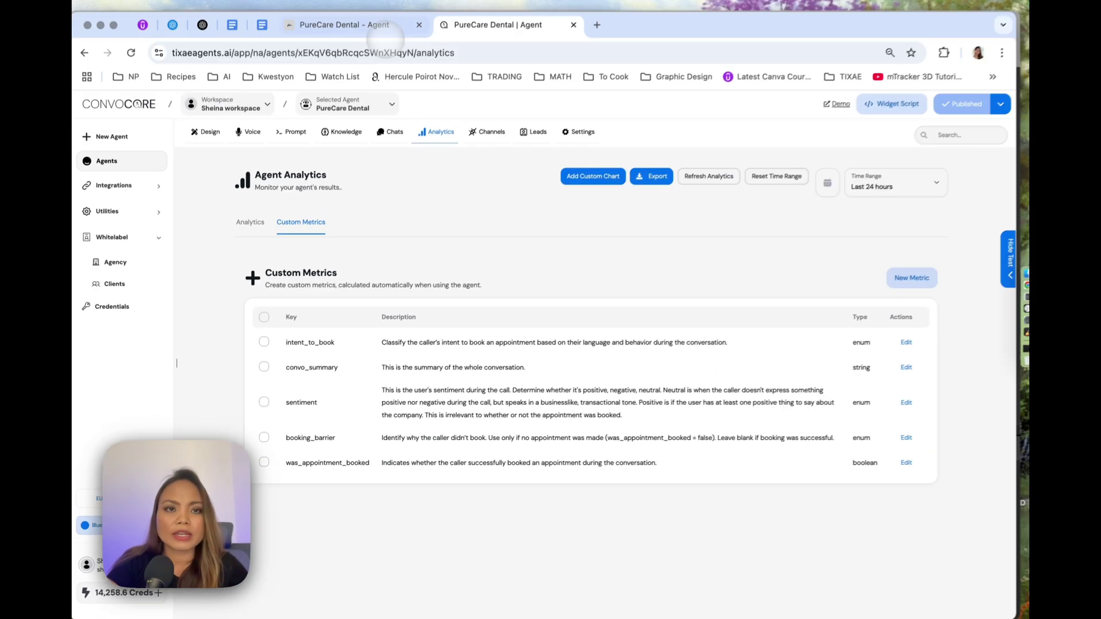
click(385, 36)
scroll(918, 293, down, 3)
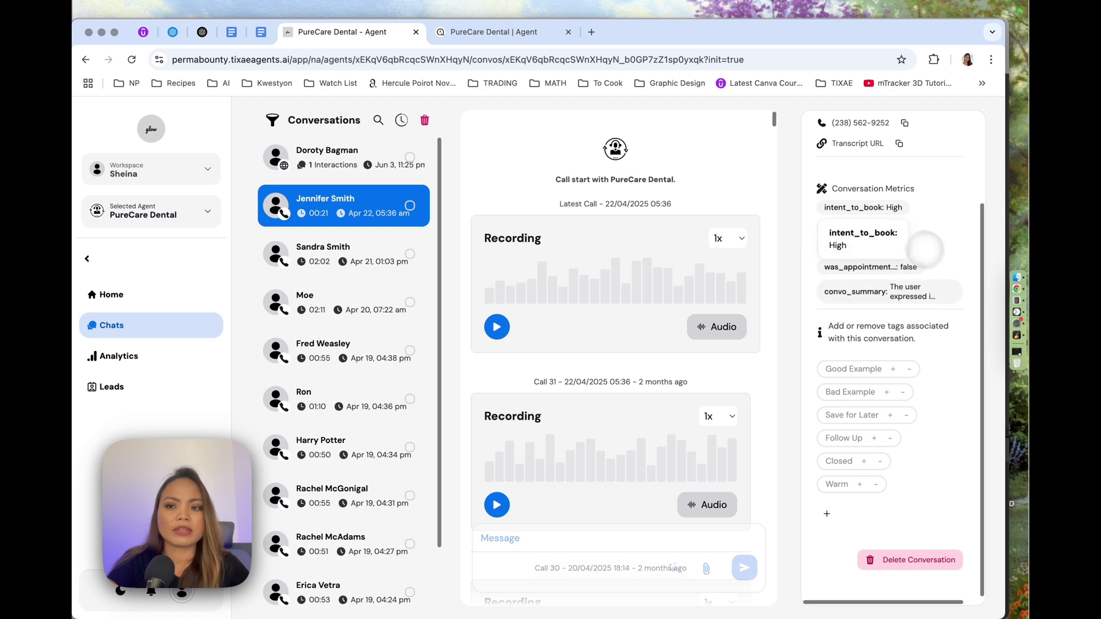
Open the Apr 21 call and play its first recording, pausing at 00:10.
click(343, 266)
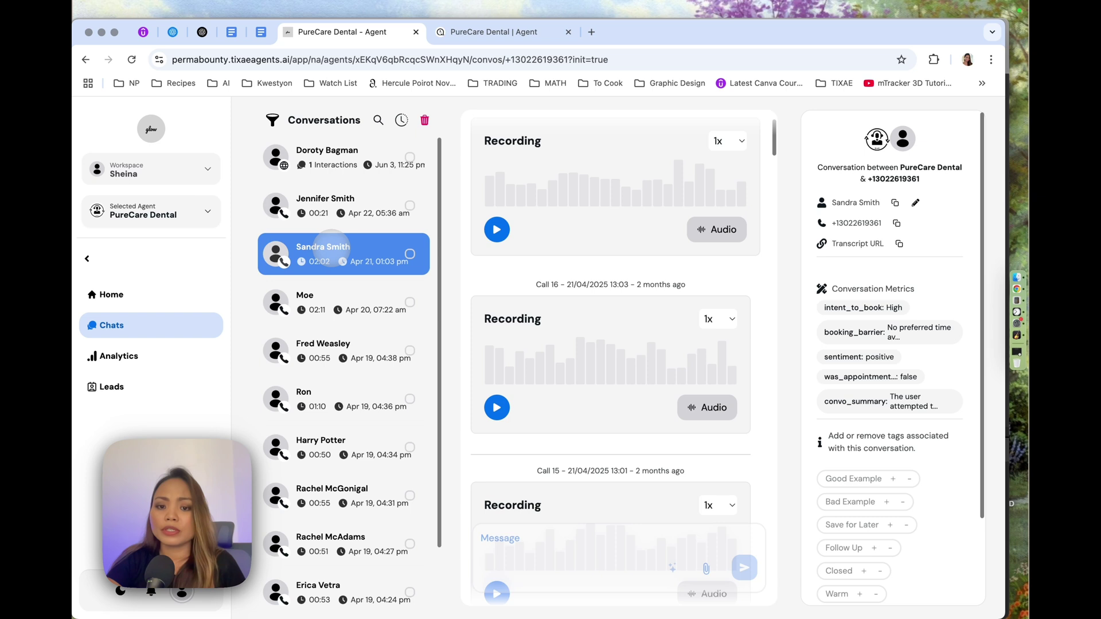
click(497, 230)
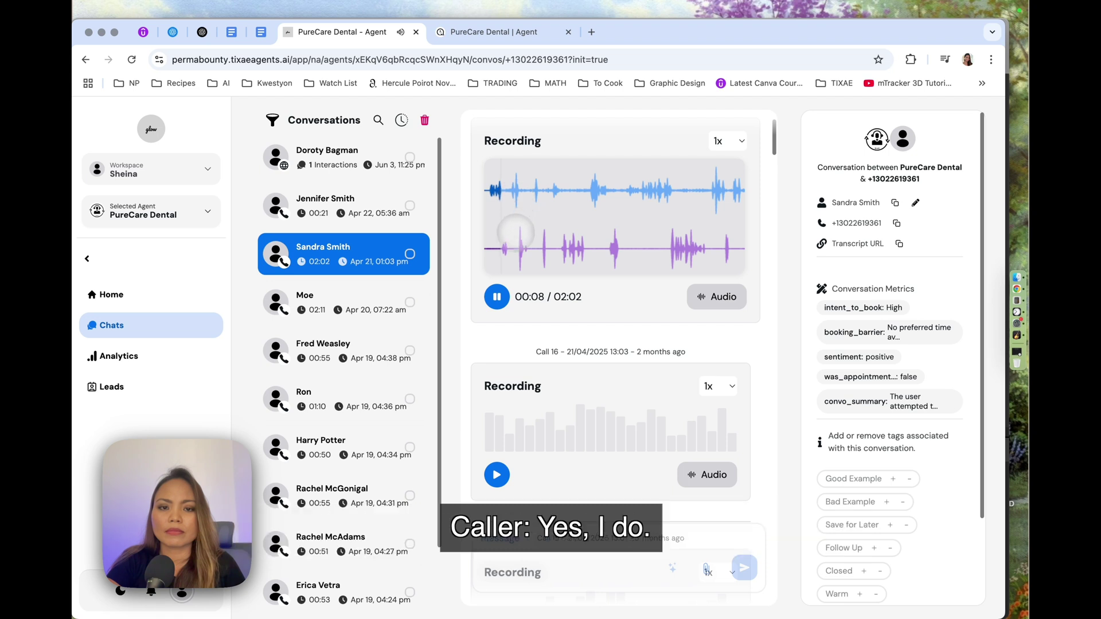
click(497, 295)
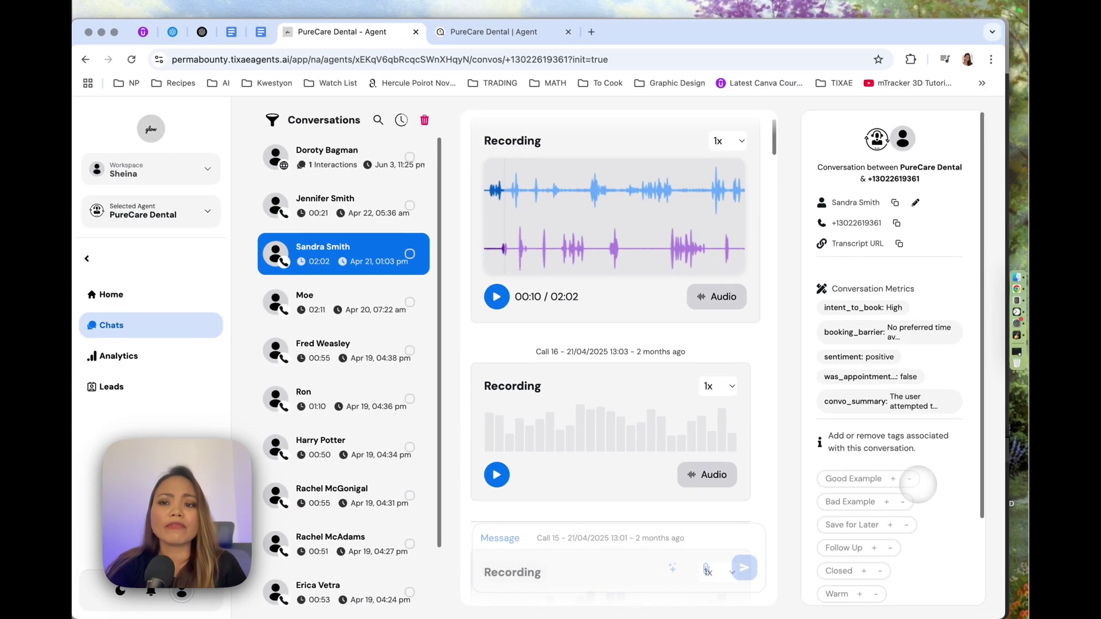
Switch to the agent analytics tab and dismiss the Add Custom Chart form.
key(ctrl+Tab)
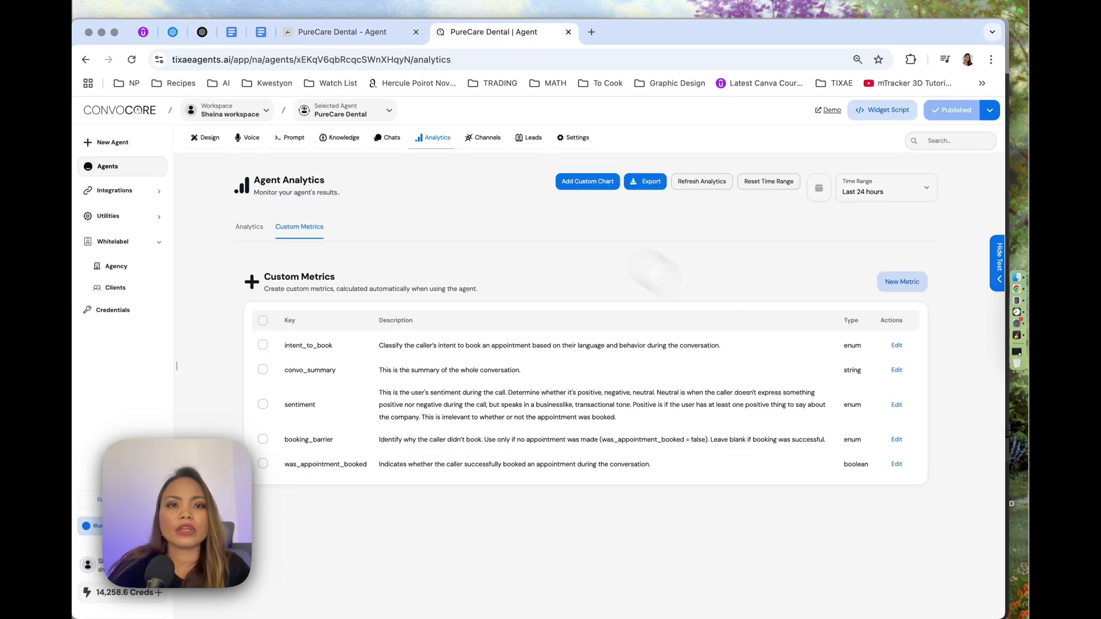
click(610, 186)
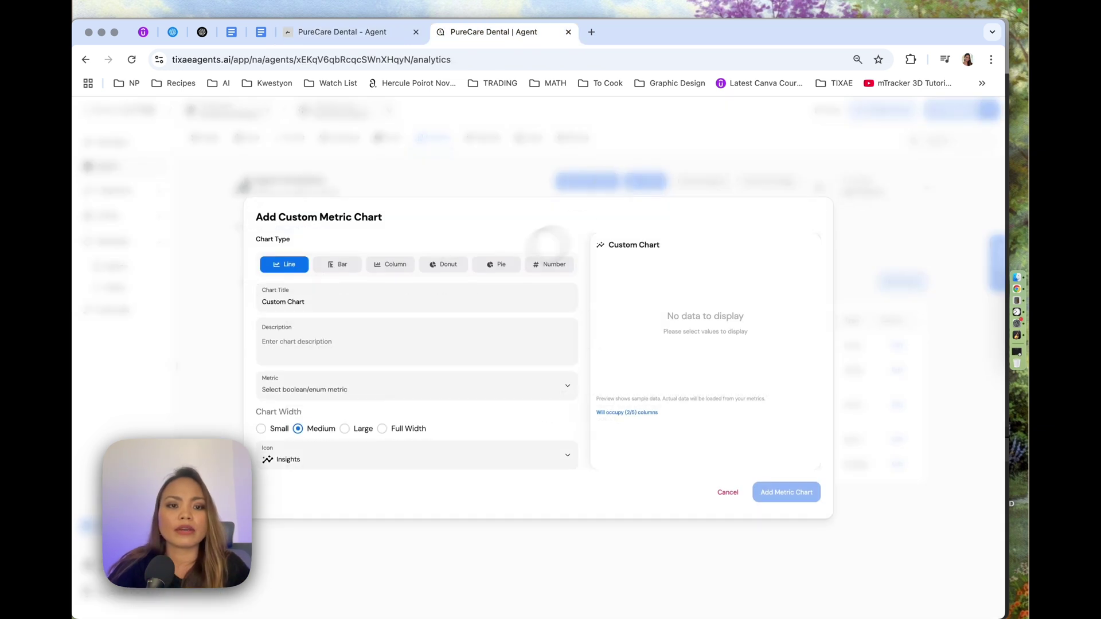
key(Escape)
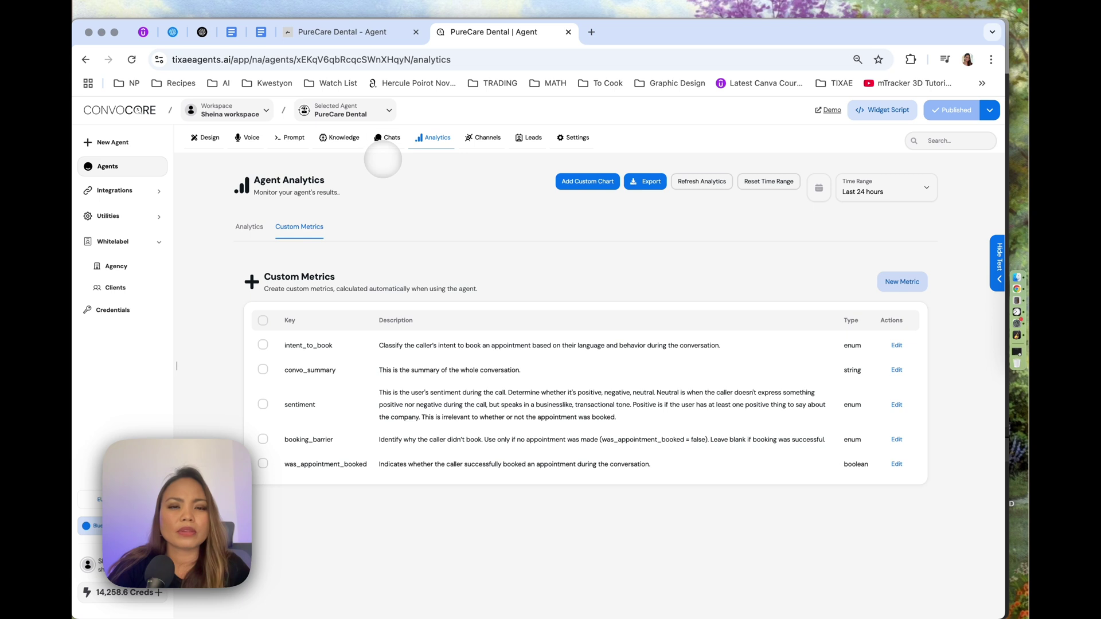
Set the analytics overview to Last 90 days and scroll to the Booked vs. Not Booked chart.
click(249, 226)
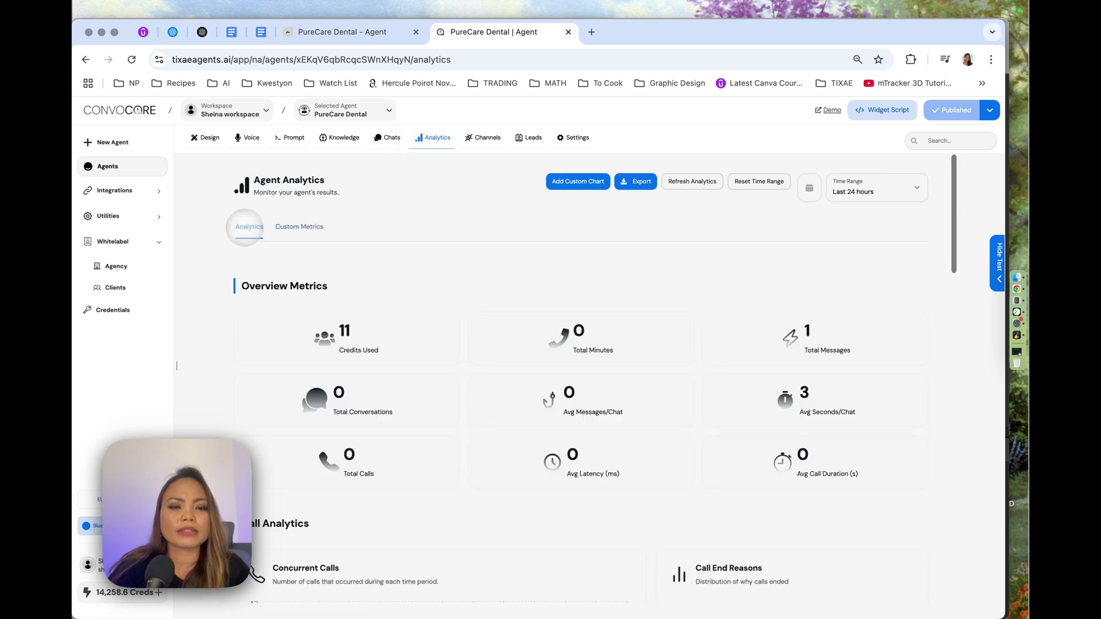
scroll(352, 484, down, 10)
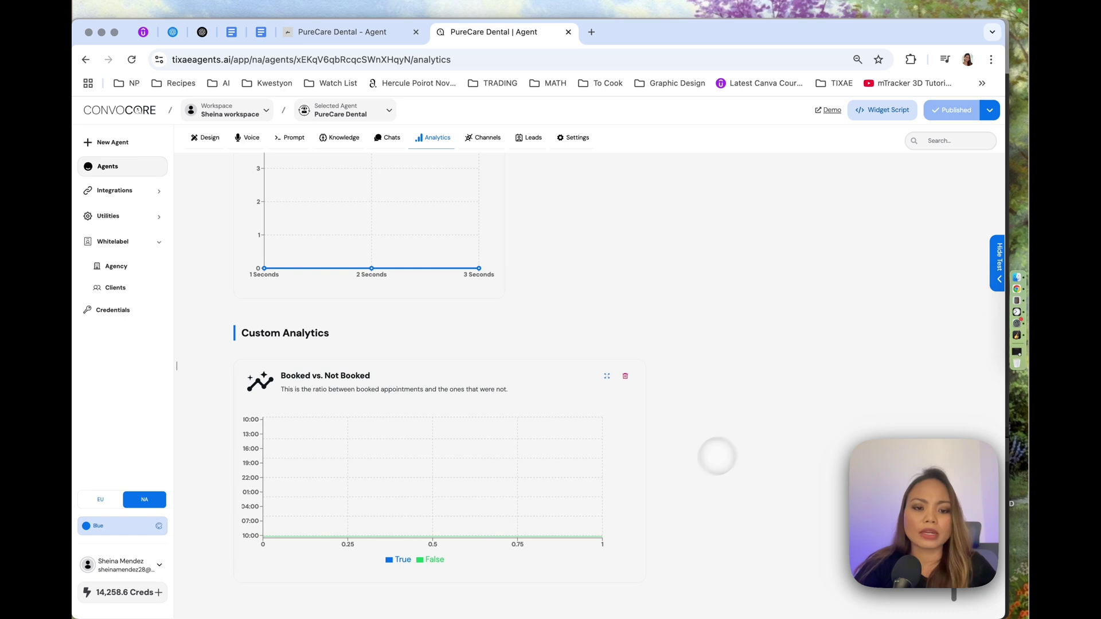
scroll(716, 455, up, 10)
click(876, 187)
click(860, 283)
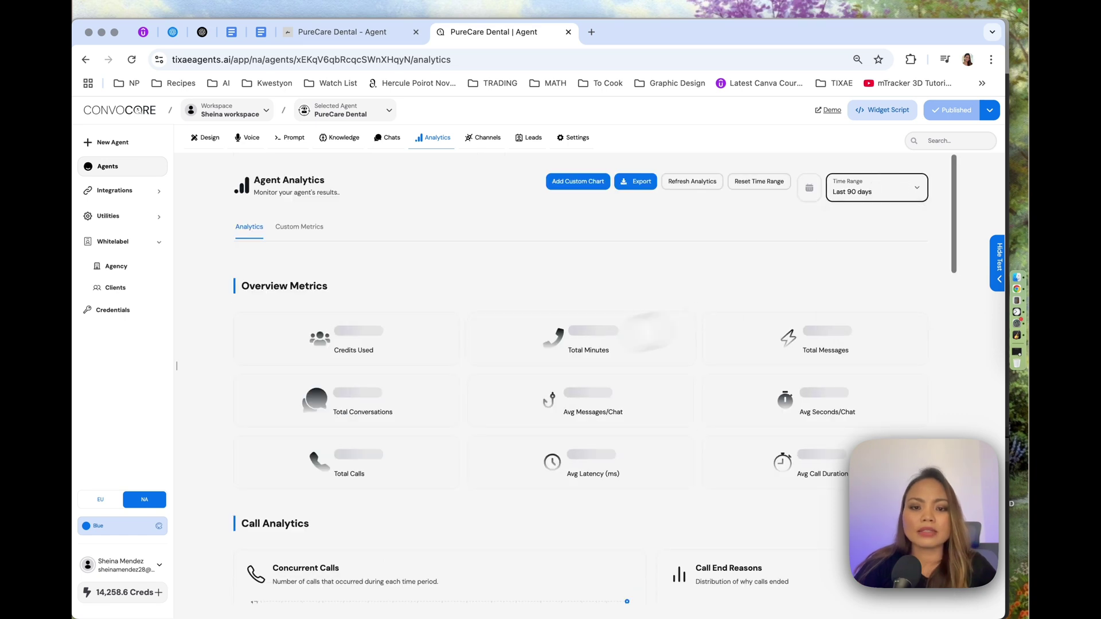
scroll(491, 361, down, 20)
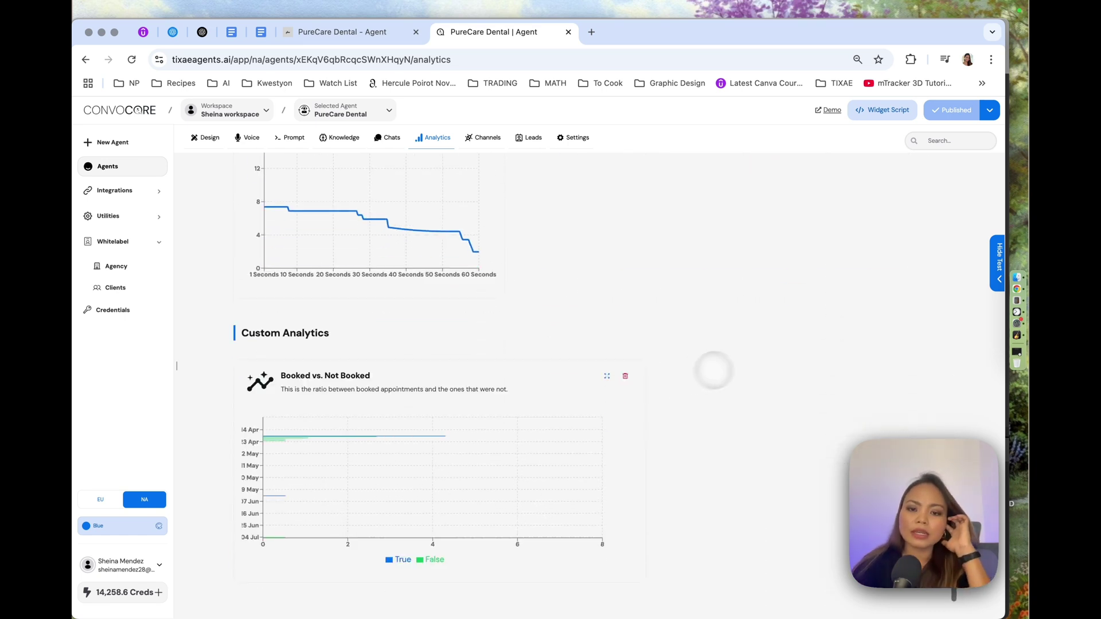
mouse_move(291, 454)
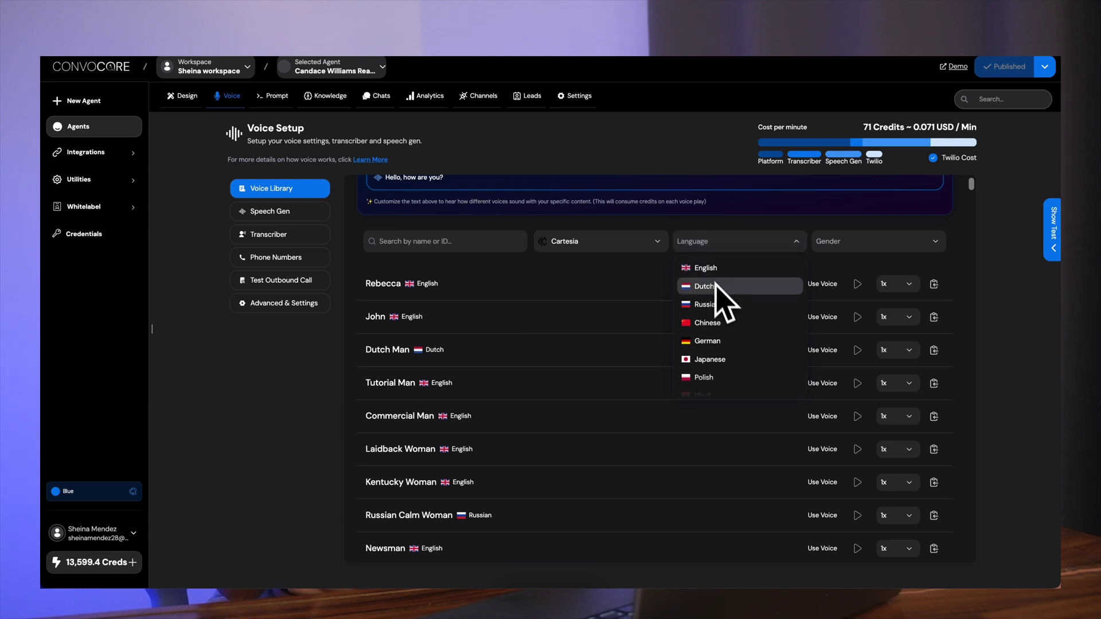
Browse the voice provider and gender filters, then enable Router backchannelling in Advanced settings.
click(643, 249)
click(643, 247)
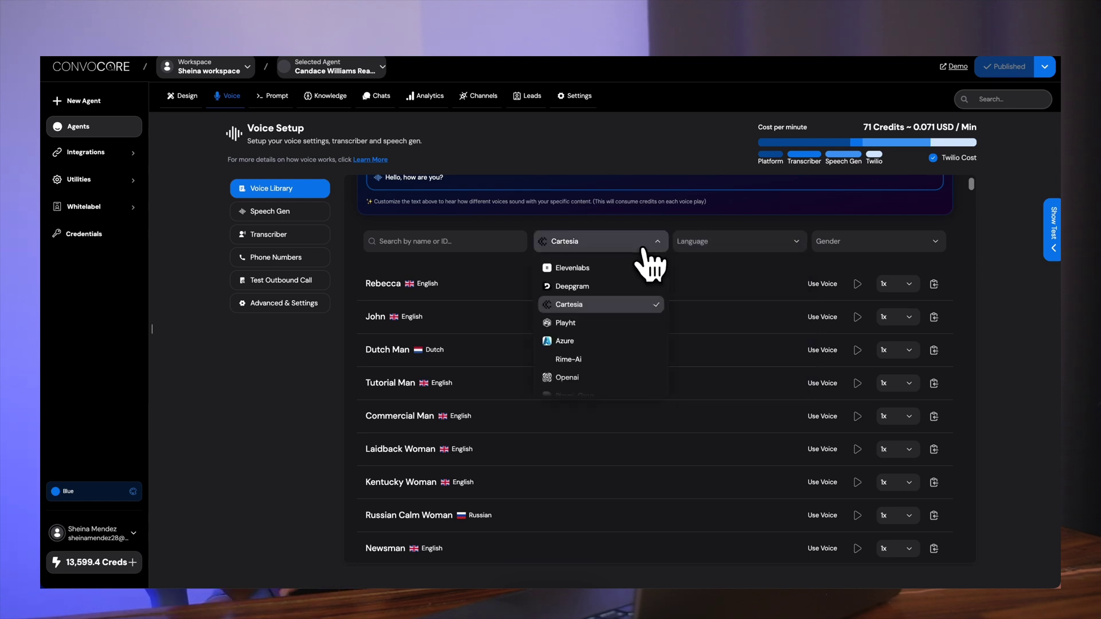
click(871, 241)
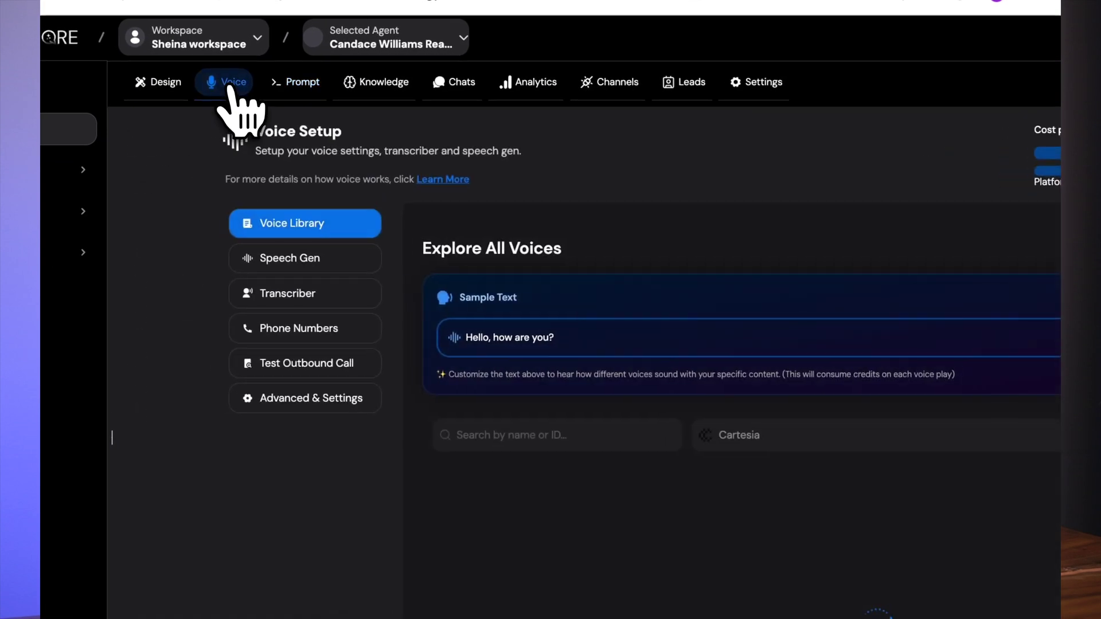
click(308, 402)
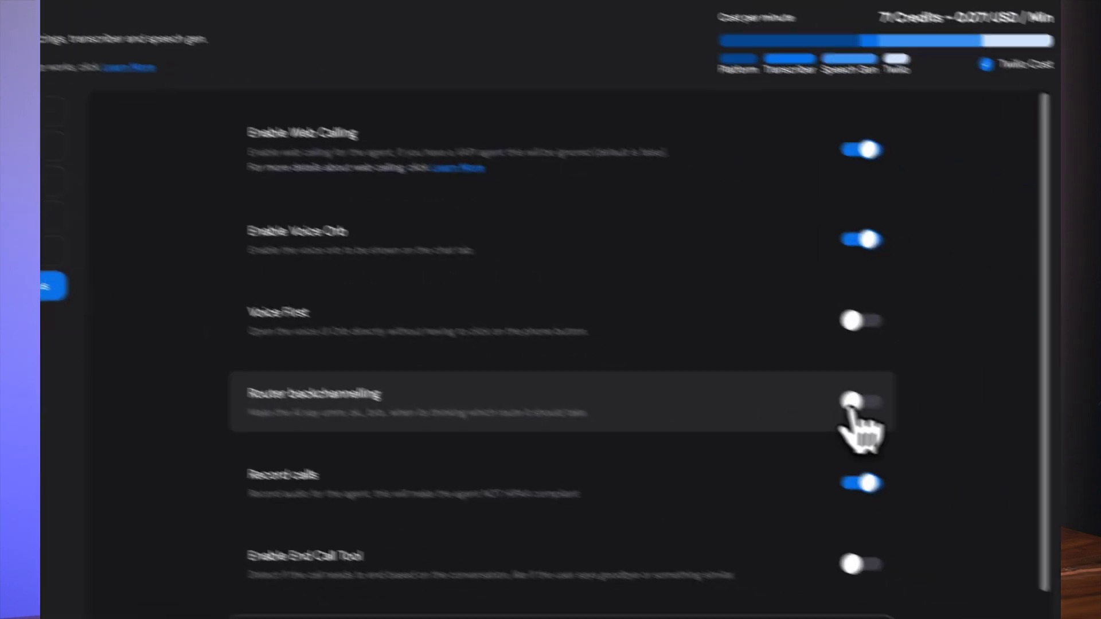
click(820, 387)
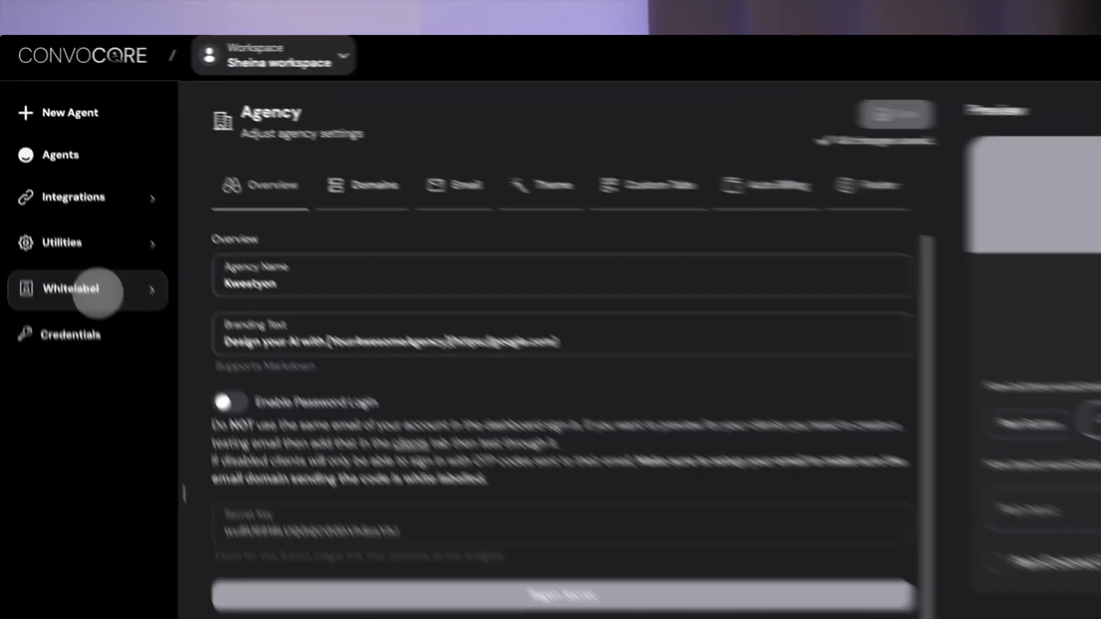
Check the agency's Domains and Email settings, then make the theme's primary colour maroon.
click(163, 321)
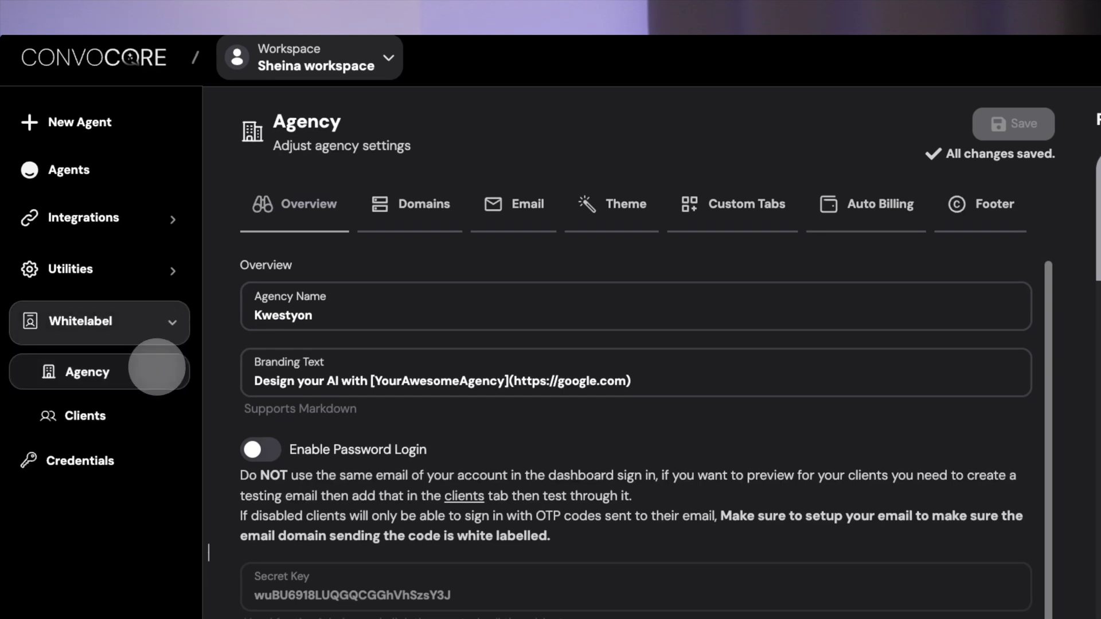
click(421, 215)
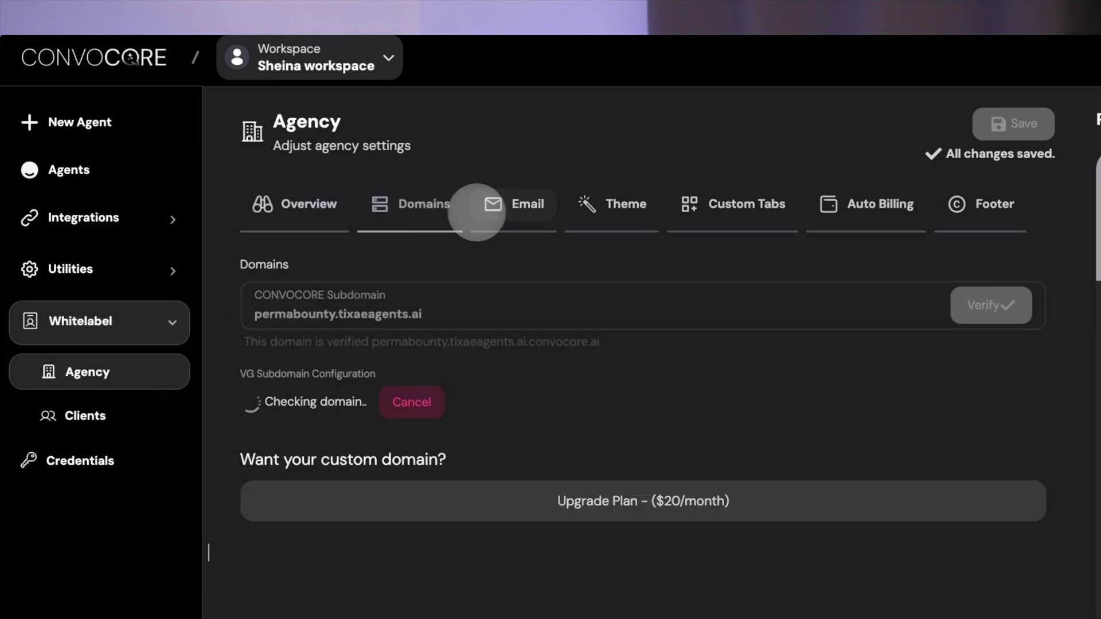
click(497, 212)
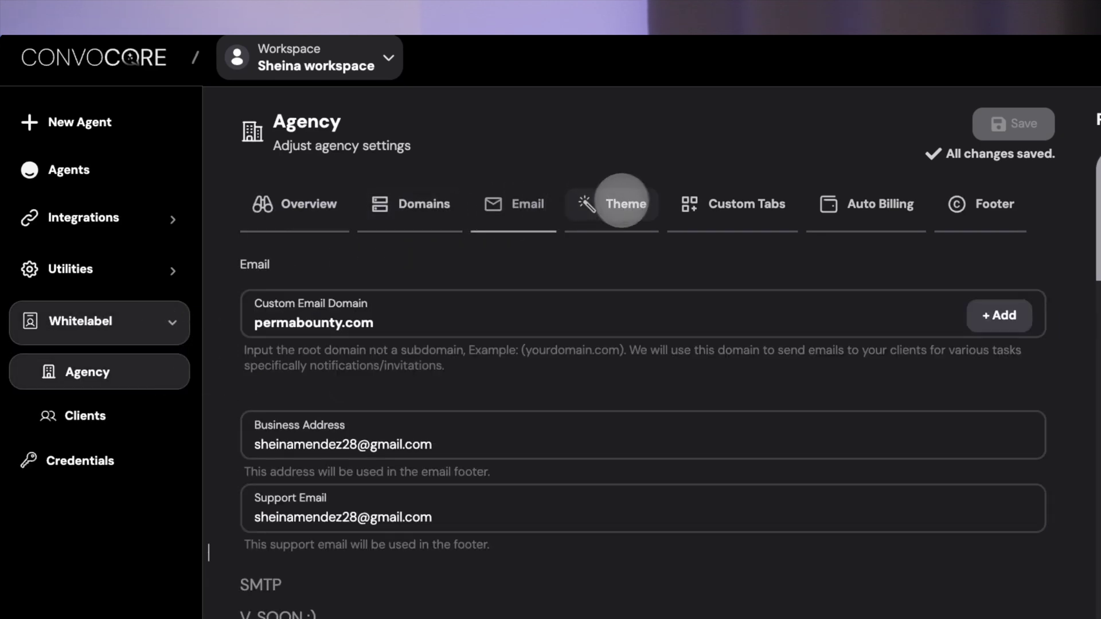
click(610, 200)
scroll(436, 238, down, 3)
click(458, 321)
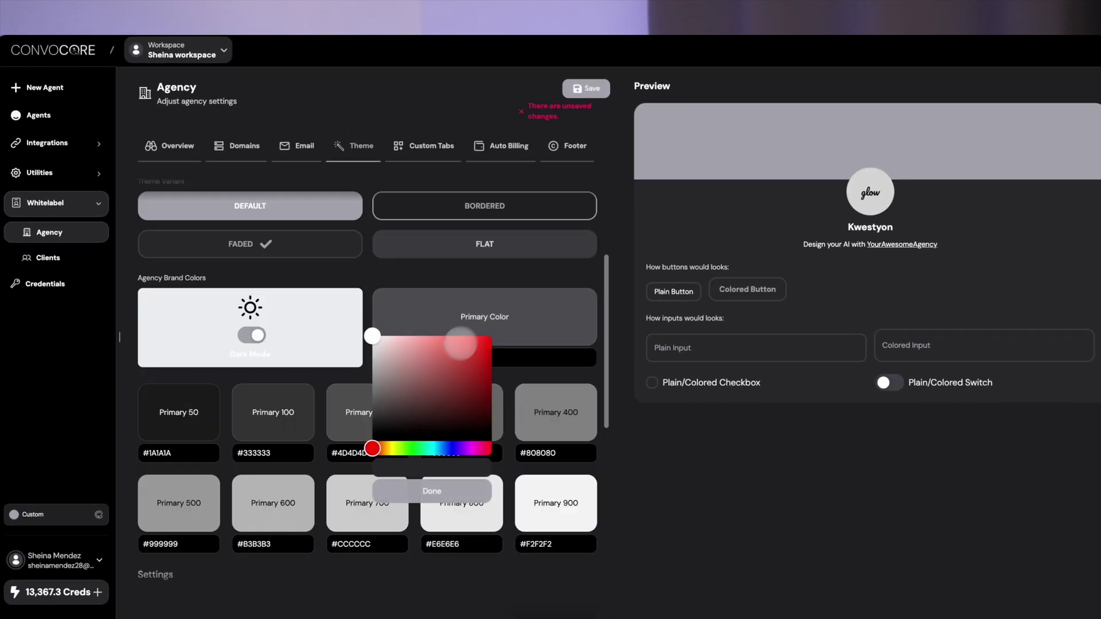
mouse_move(401, 355)
mouse_down()
mouse_move(429, 369)
mouse_move(422, 398)
mouse_move(431, 387)
mouse_up()
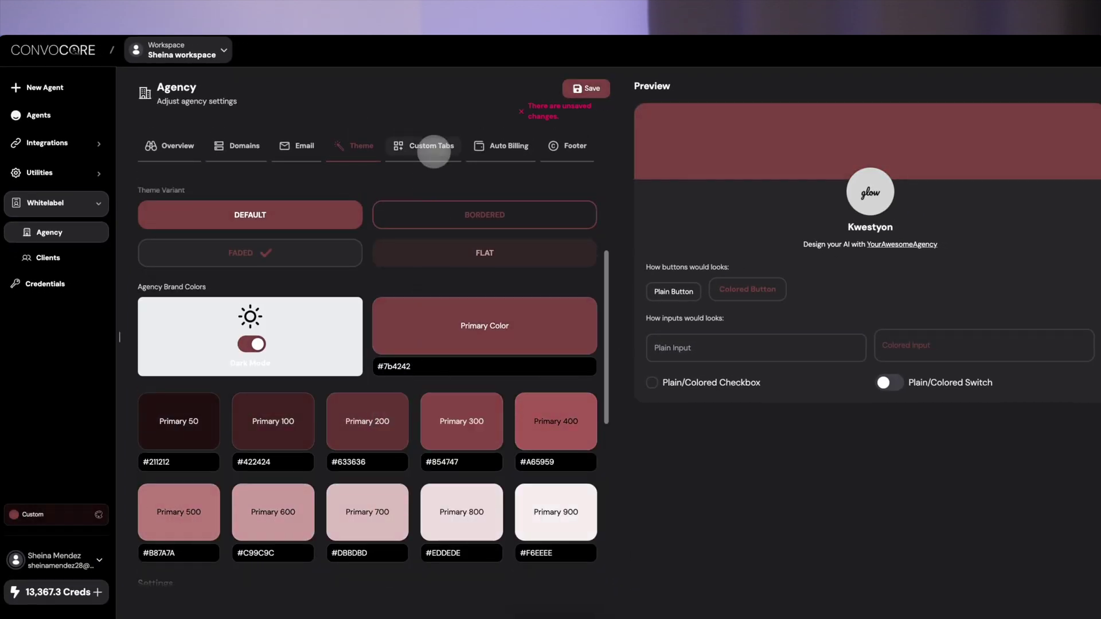
Change Auto Billing's per-credit markup from 0.003 to 0.005 USD.
click(434, 150)
click(501, 134)
scroll(419, 356, down, 3)
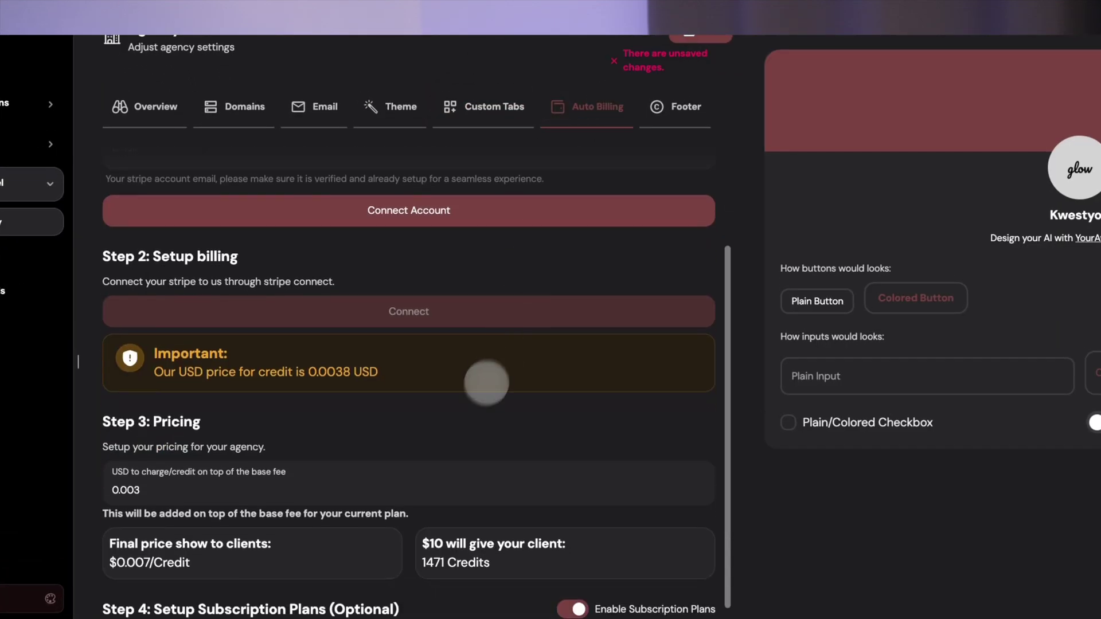
scroll(478, 401, down, 1)
click(291, 388)
key(BackSpace)
text(5)
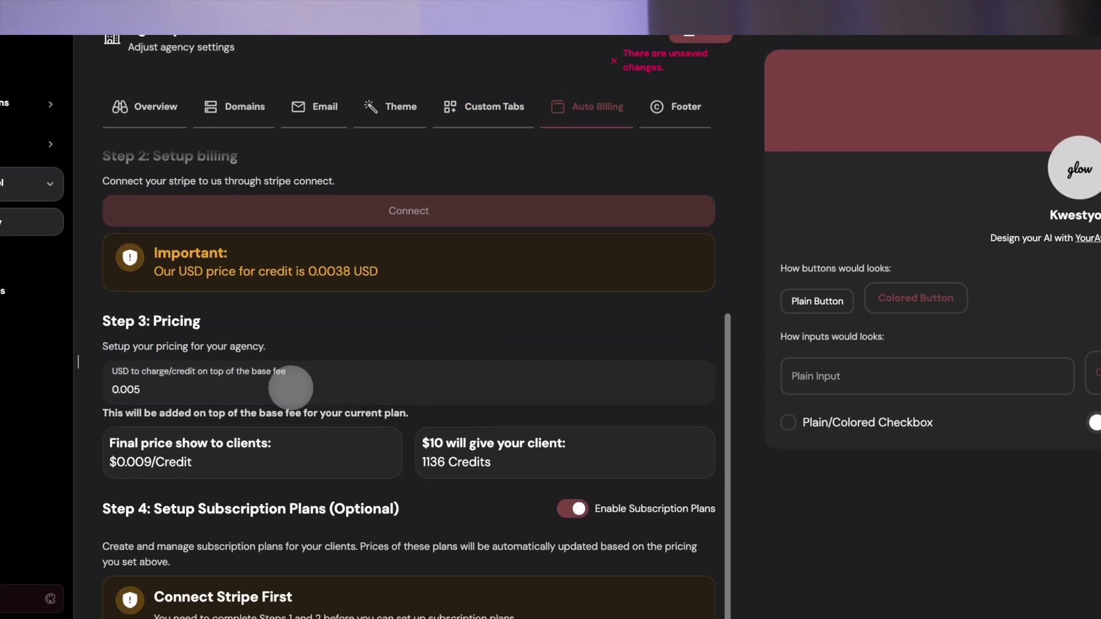
scroll(437, 459, down, 1)
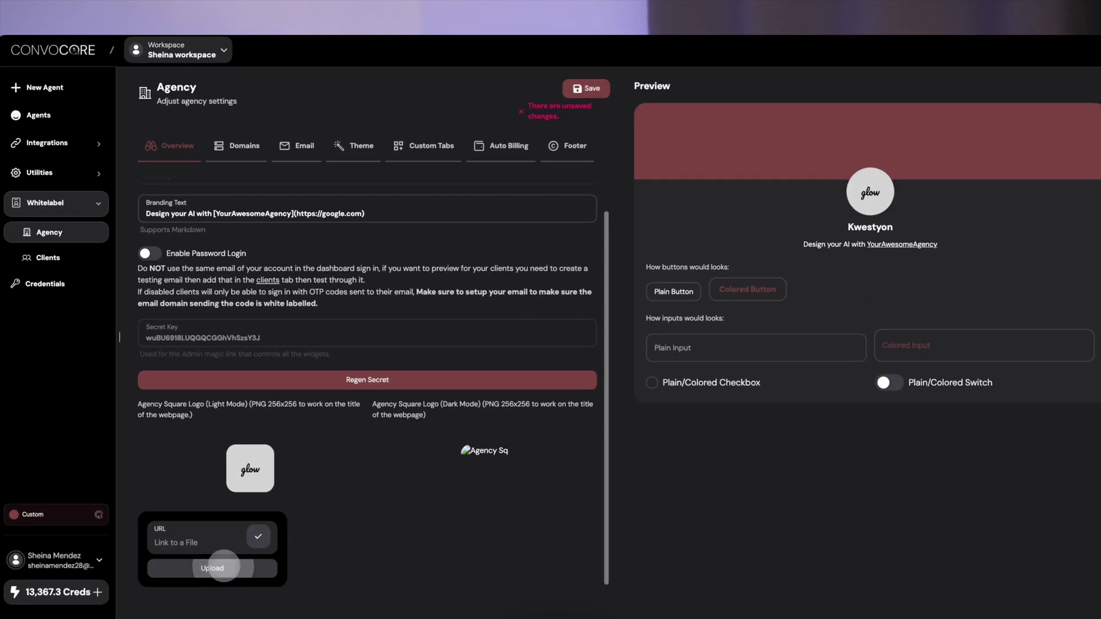
scroll(382, 525, up, 1)
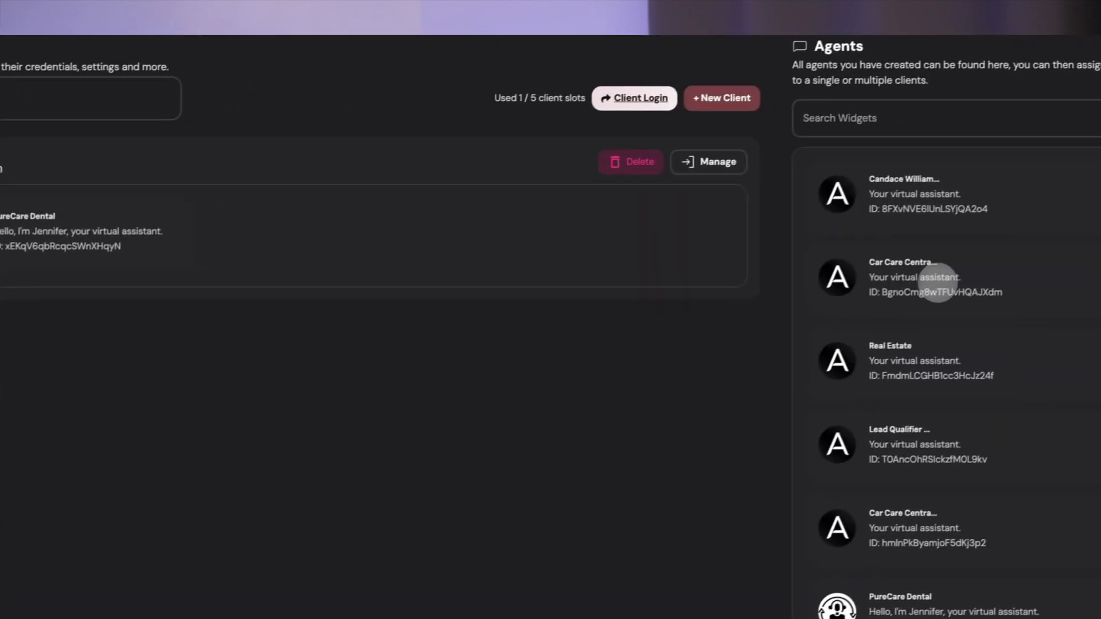
Assign the Car Care agent to the client and edit Auto Billing's per-credit markup.
mouse_move(934, 278)
mouse_down()
mouse_move(209, 216)
mouse_move(282, 239)
mouse_up()
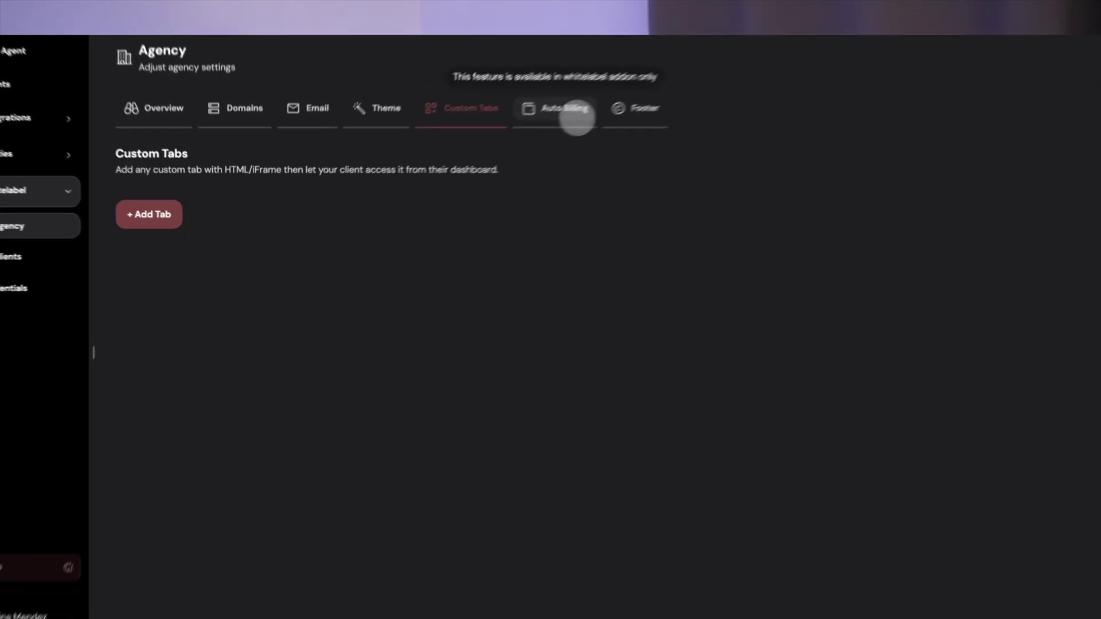
click(576, 118)
scroll(479, 398, down, 5)
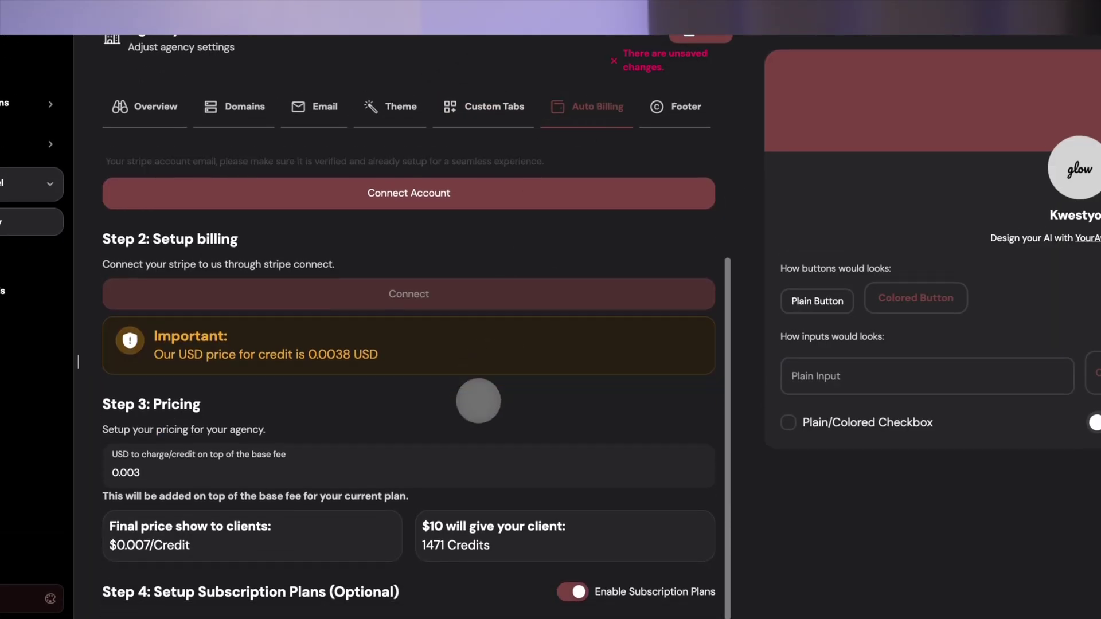
click(301, 389)
key(BackSpace)
text(5)
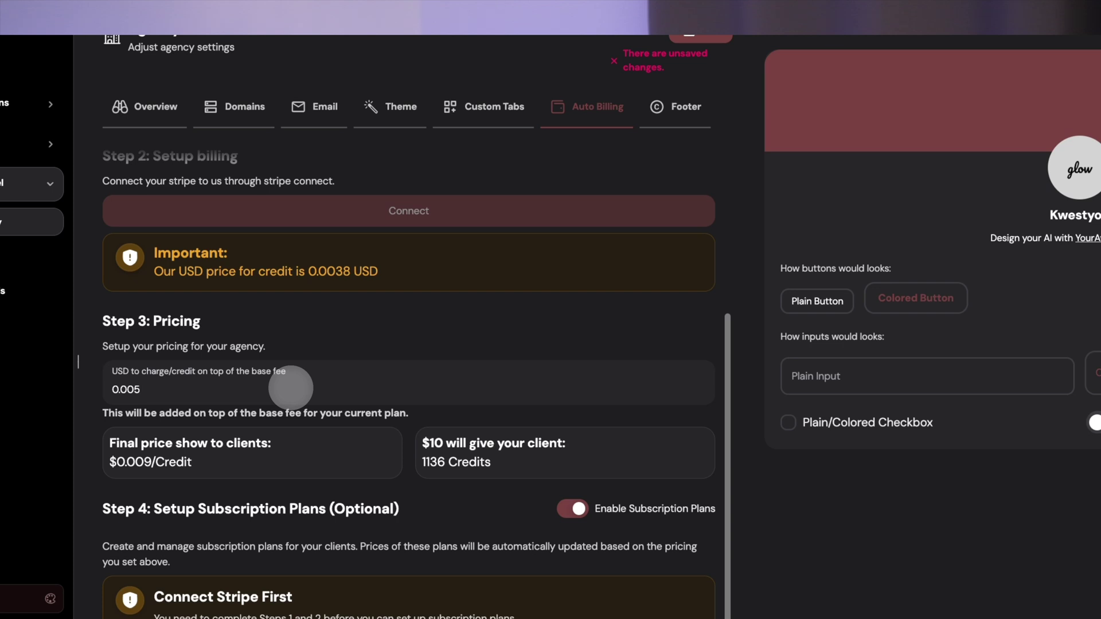
scroll(444, 460, down, 1)
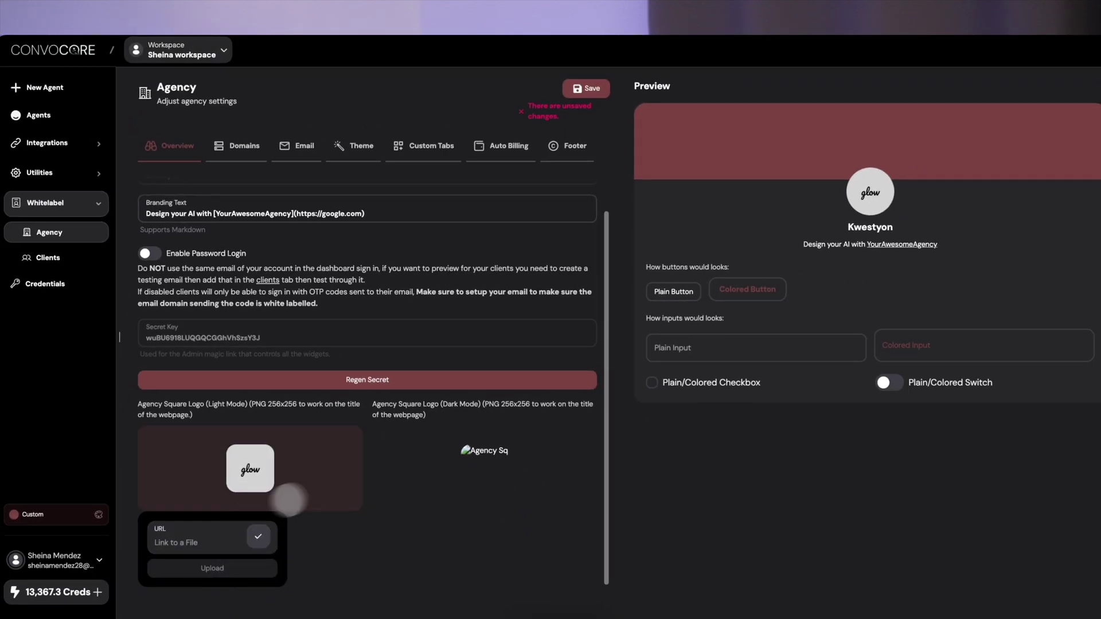
click(381, 524)
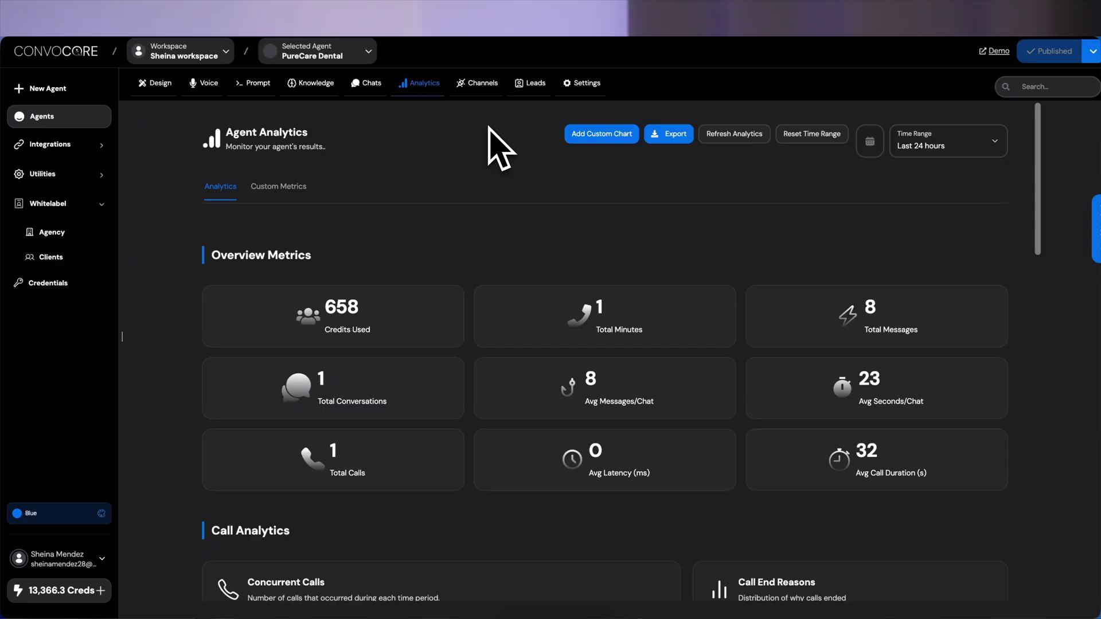
Open the agent's leads list, keep the 'Just me' lead group, and scroll through it.
click(542, 112)
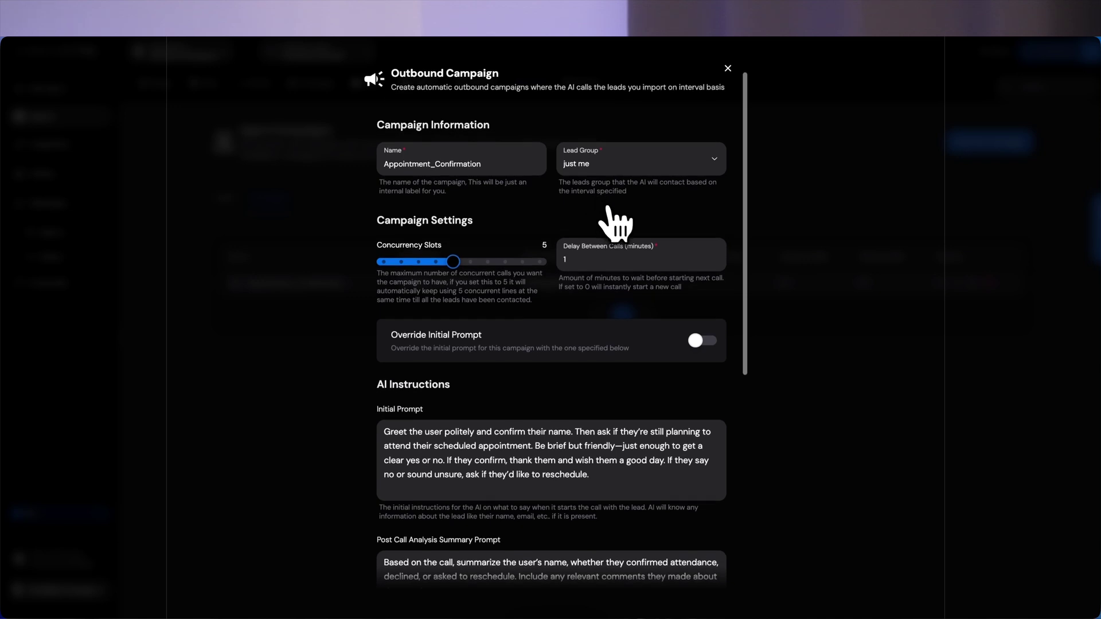
scroll(620, 229, down, 1)
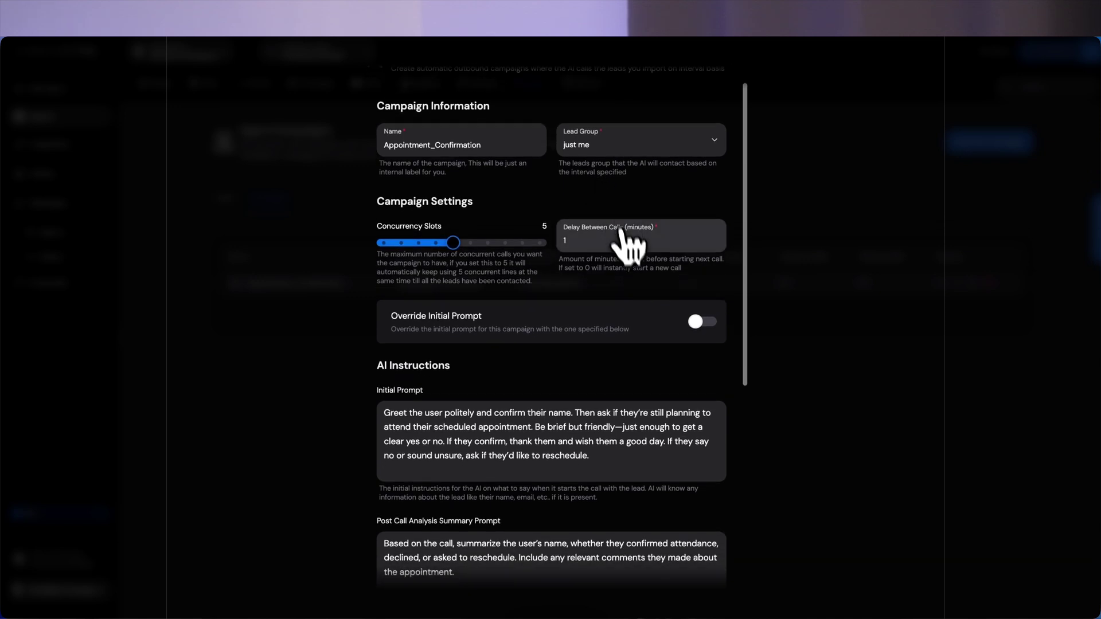
click(683, 141)
click(682, 139)
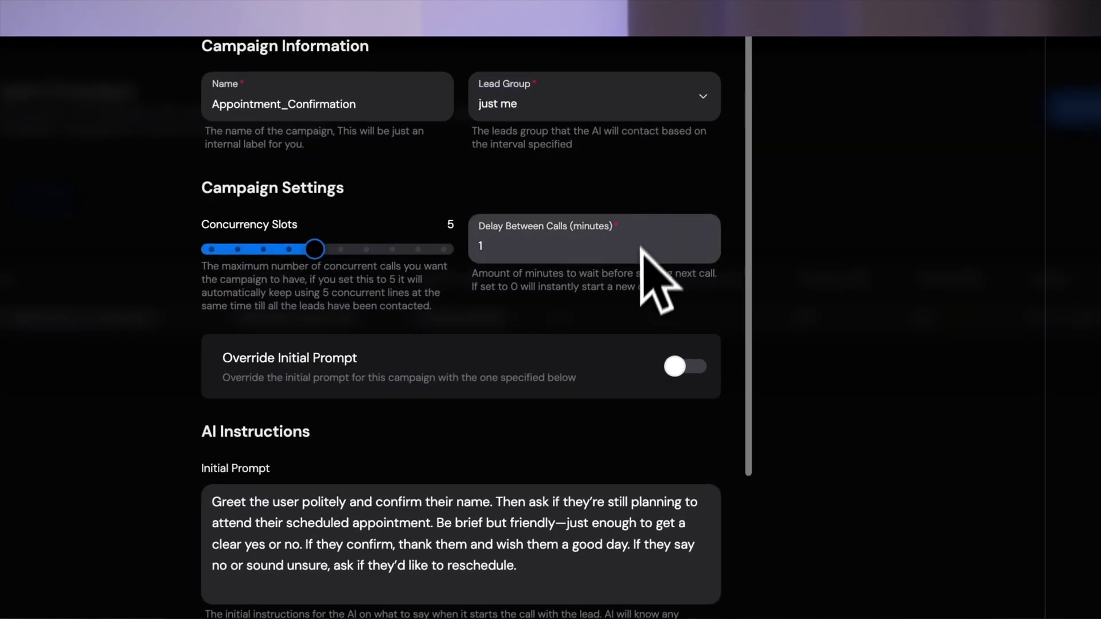
scroll(602, 343, down, 3)
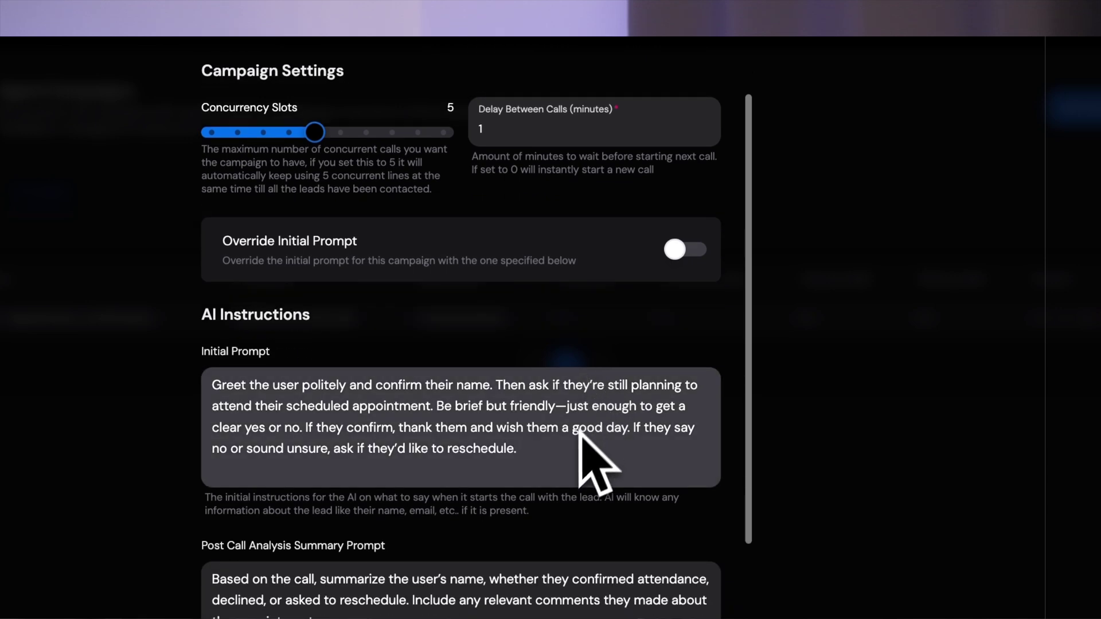
scroll(559, 481, down, 2)
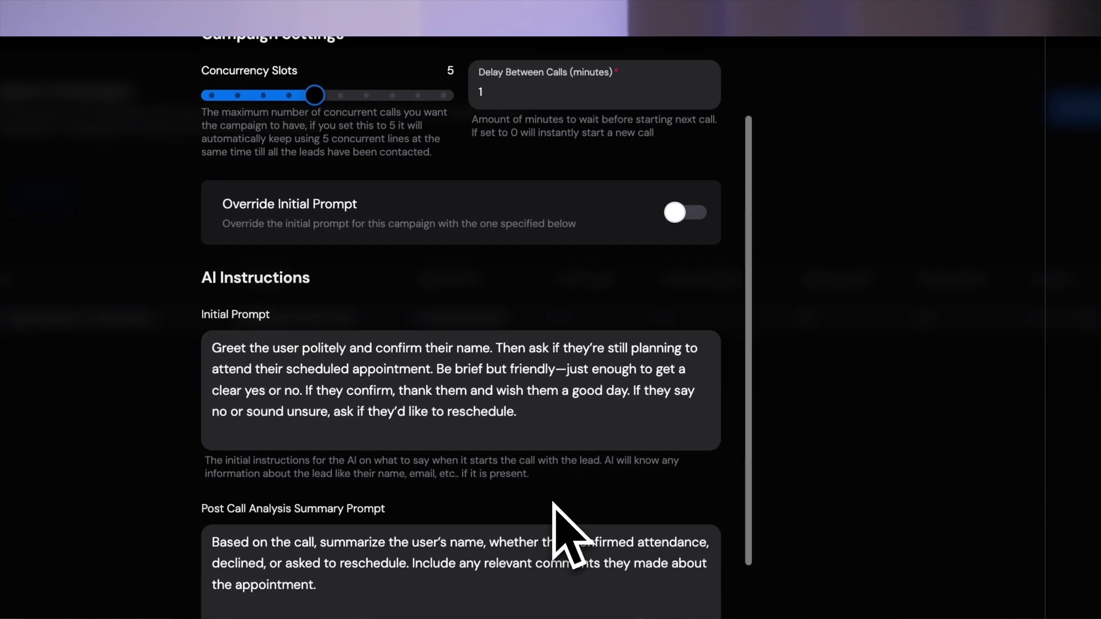
scroll(552, 487, down, 3)
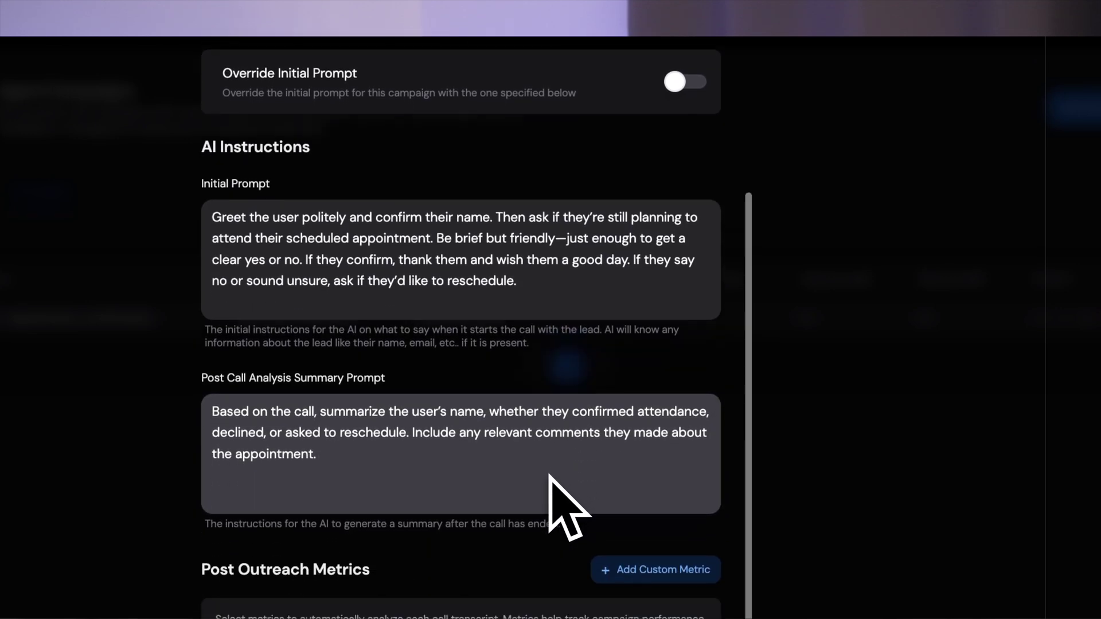
scroll(549, 473, down, 3)
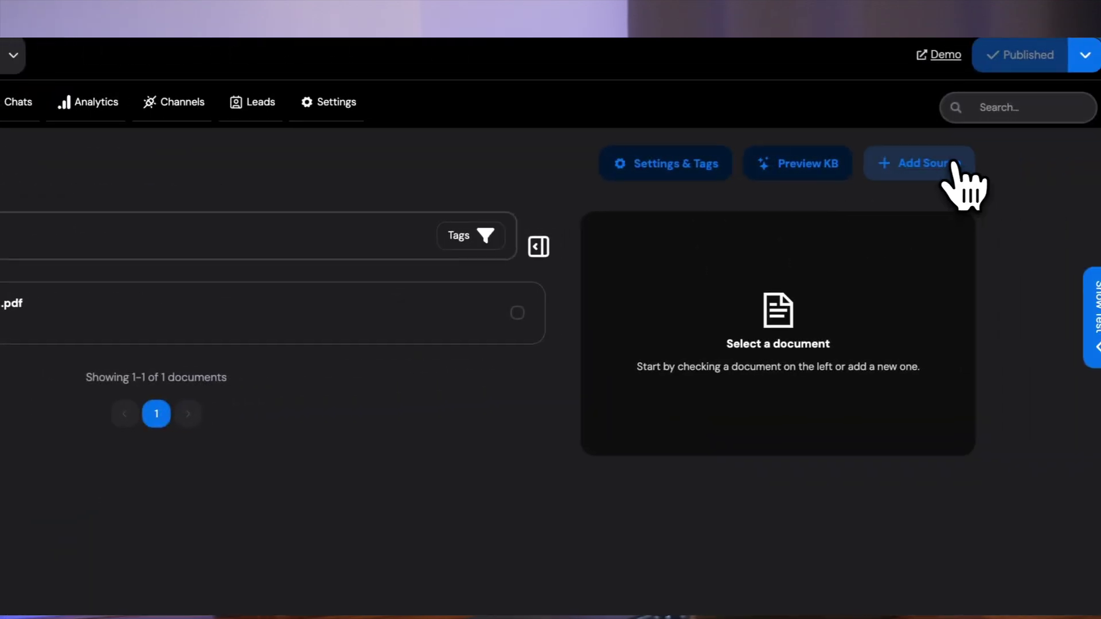
Look at the Add Source form's Text, File and URL options for knowledge sources.
click(1000, 127)
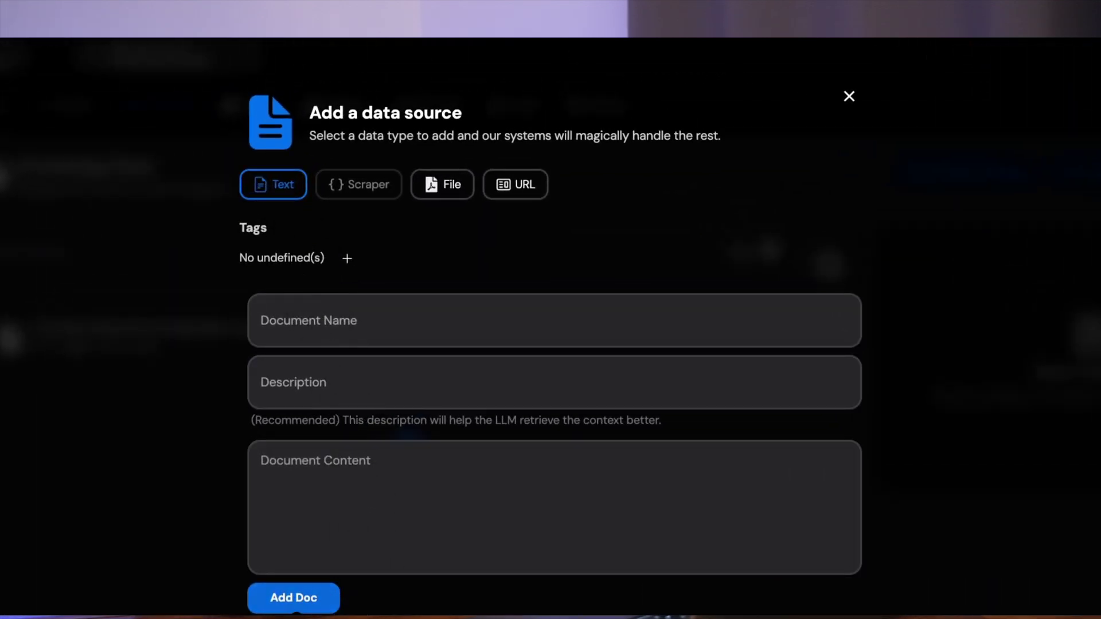
click(434, 188)
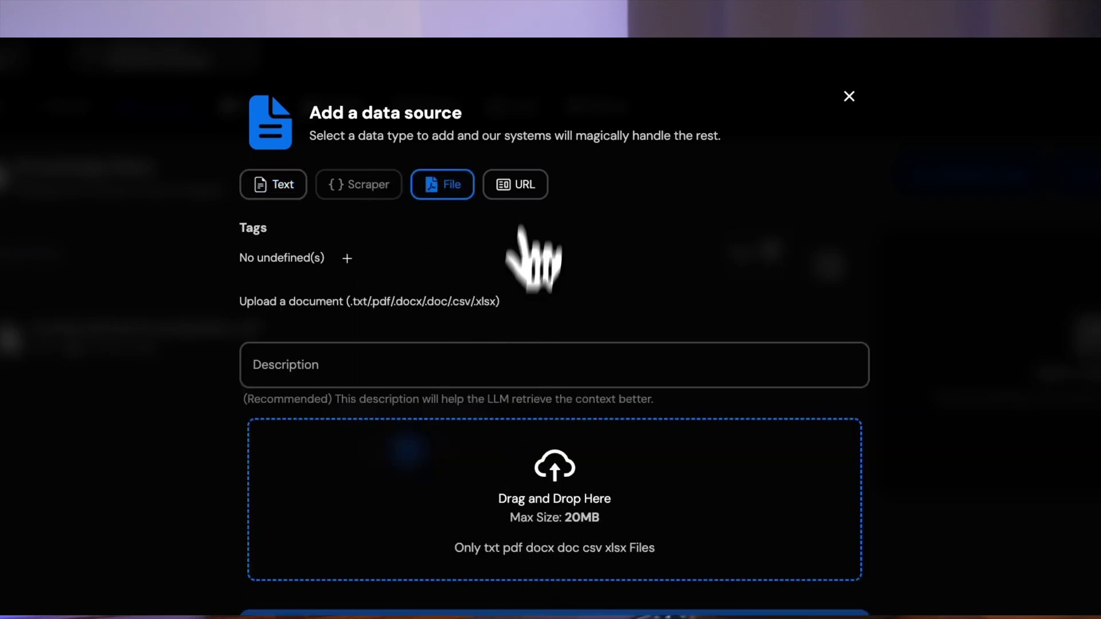
click(521, 184)
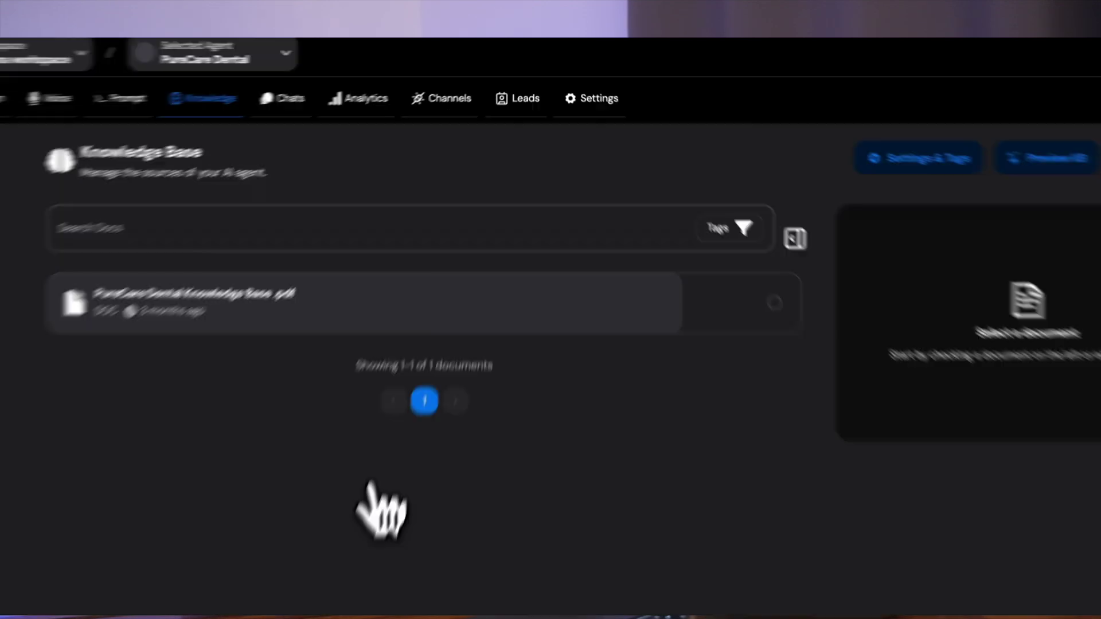
Open the PureCare Dental Knowledge Base PDF and scroll through its pricing and FAQ text.
click(488, 231)
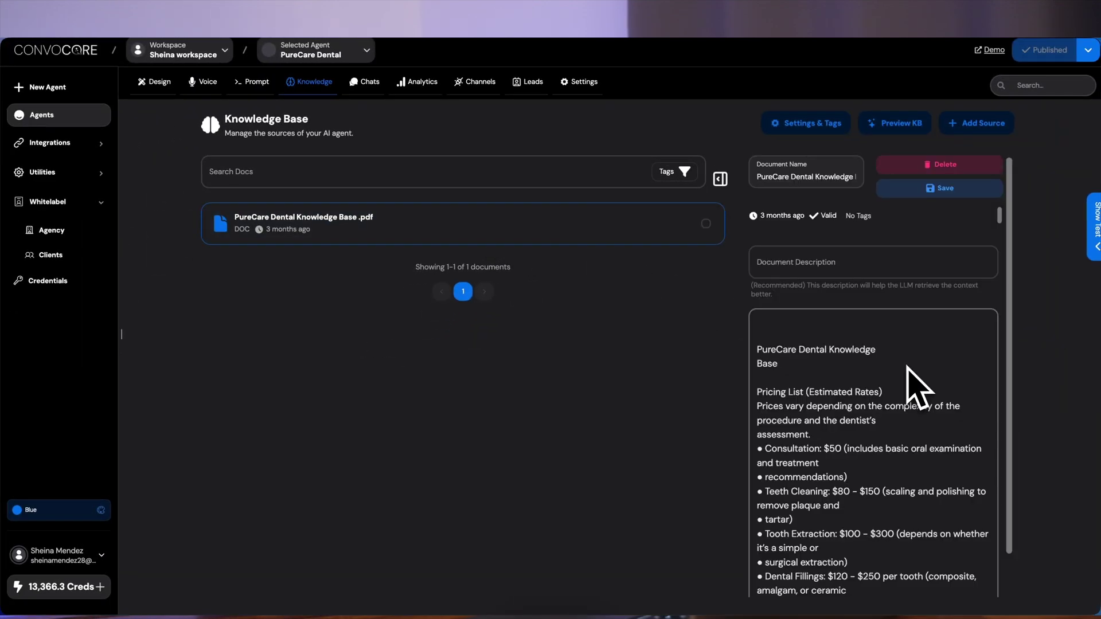
scroll(911, 378, down, 5)
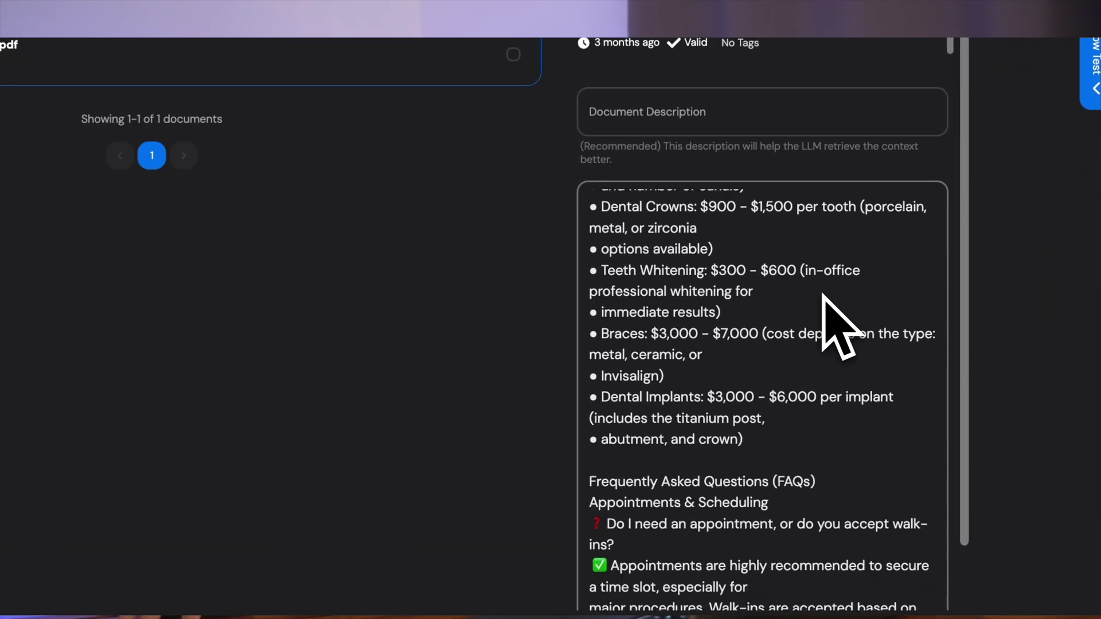
scroll(823, 295, down, 10)
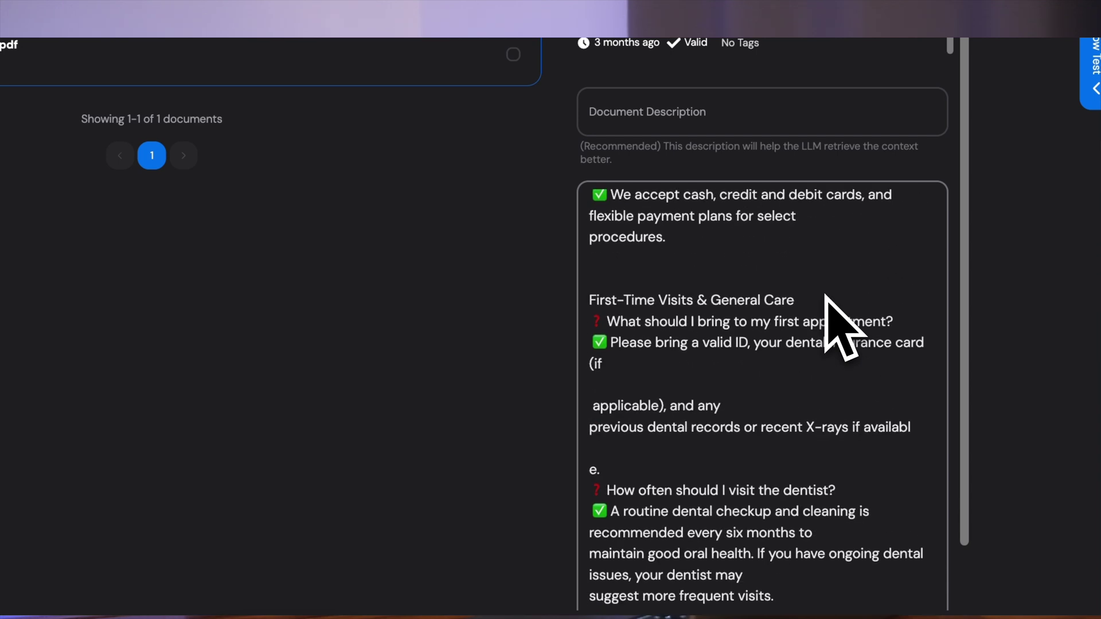
scroll(824, 295, down, 5)
scroll(823, 294, down, 2)
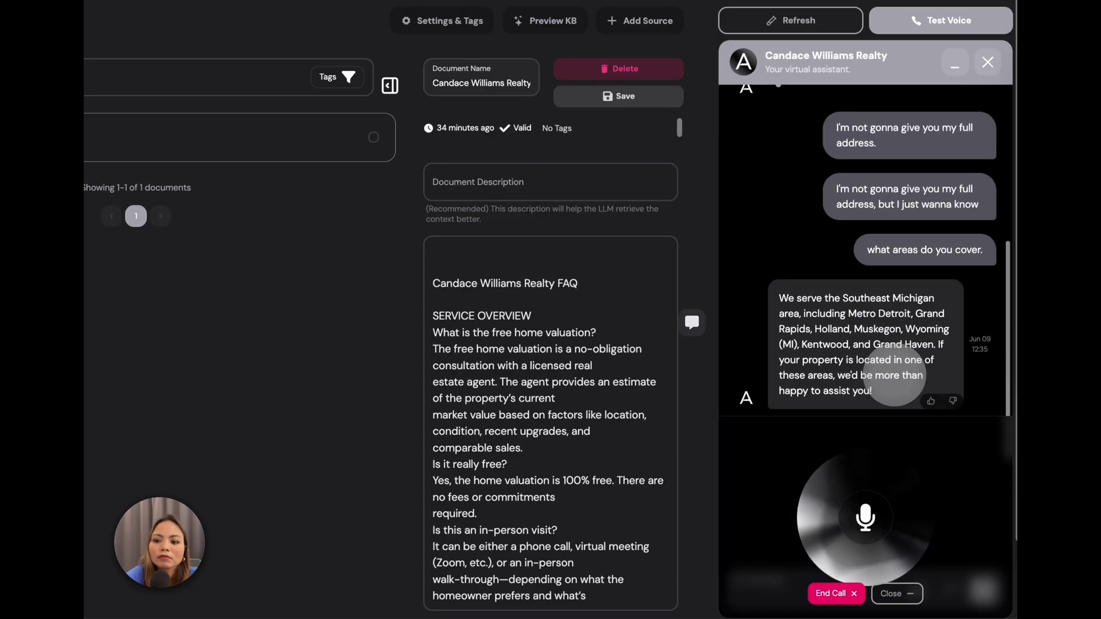
Scroll up and down through the realty FAQ document beside the test voice chat.
scroll(553, 410, down, 10)
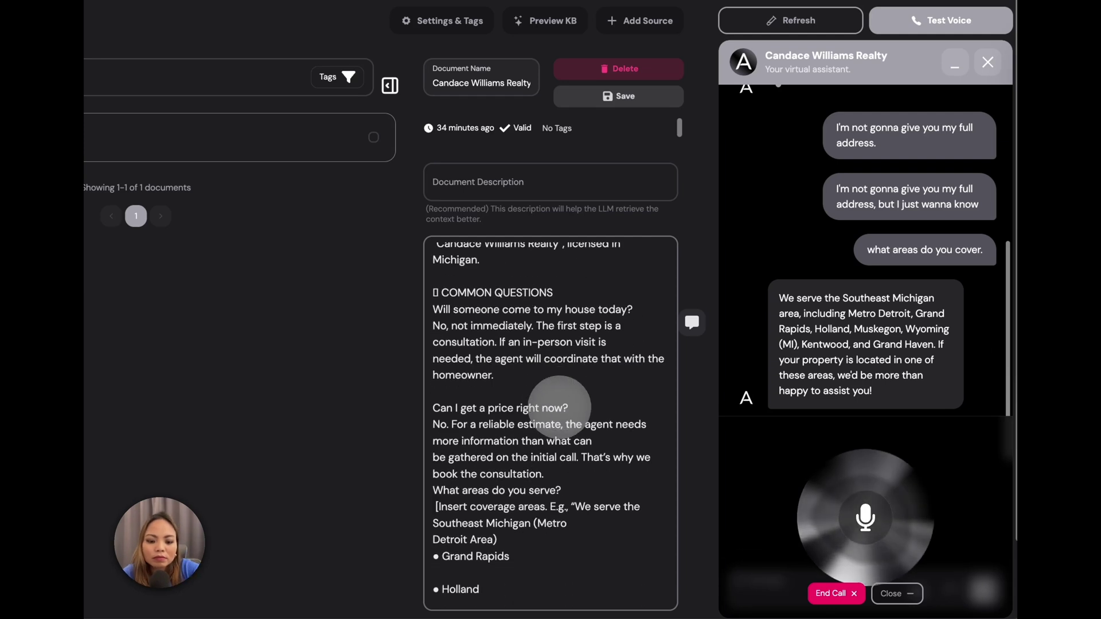
scroll(559, 407, down, 10)
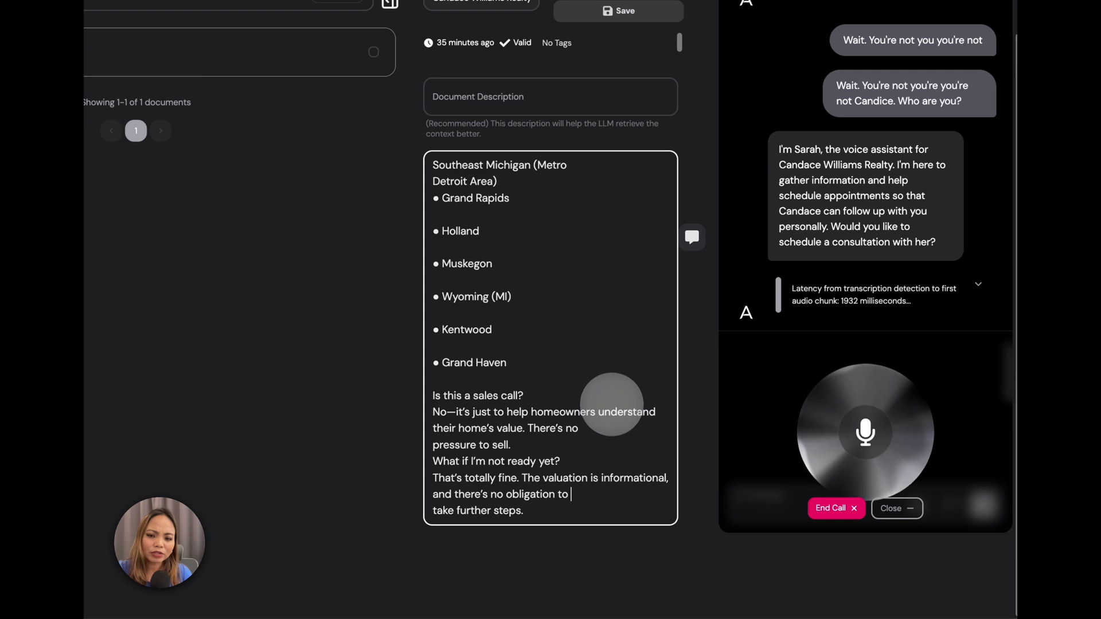
scroll(623, 338, up, 3)
scroll(623, 338, up, 15)
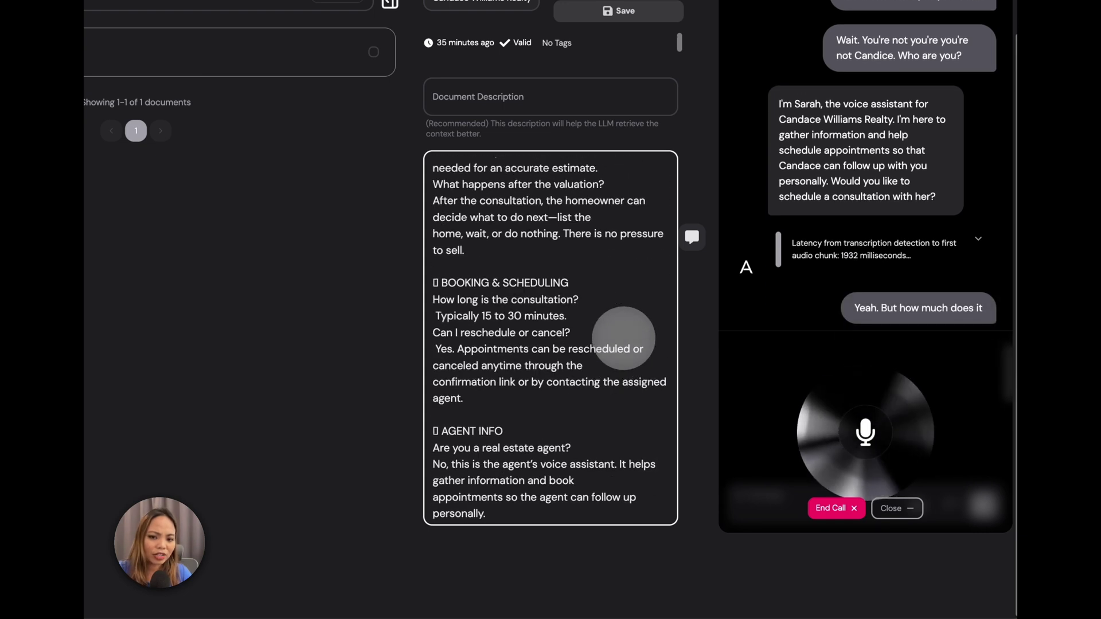
scroll(623, 336, up, 2)
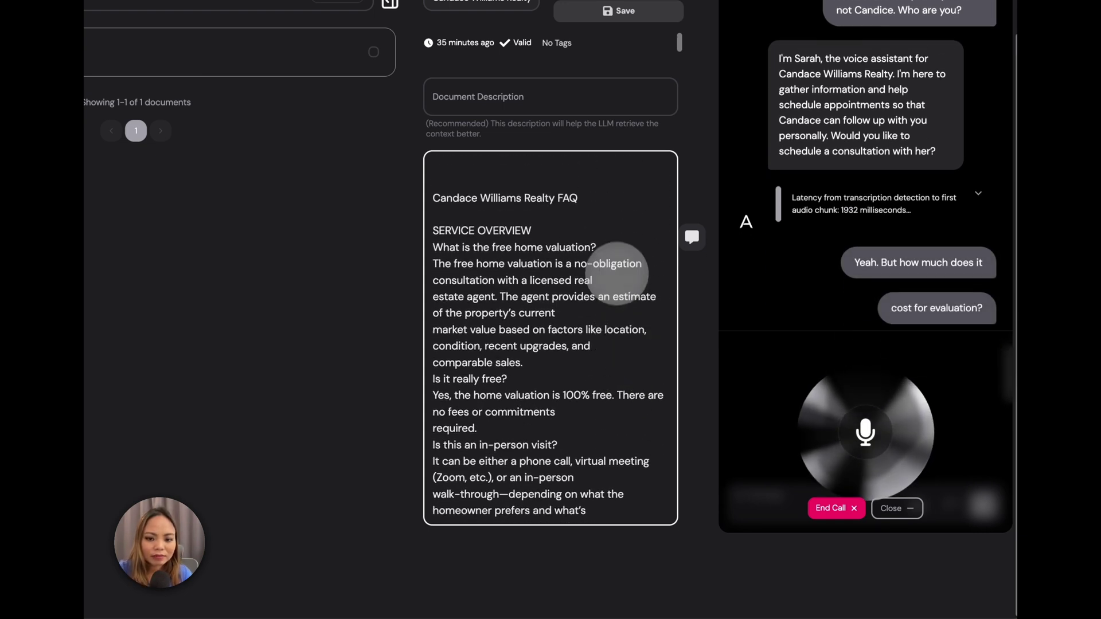
scroll(603, 342, down, 2)
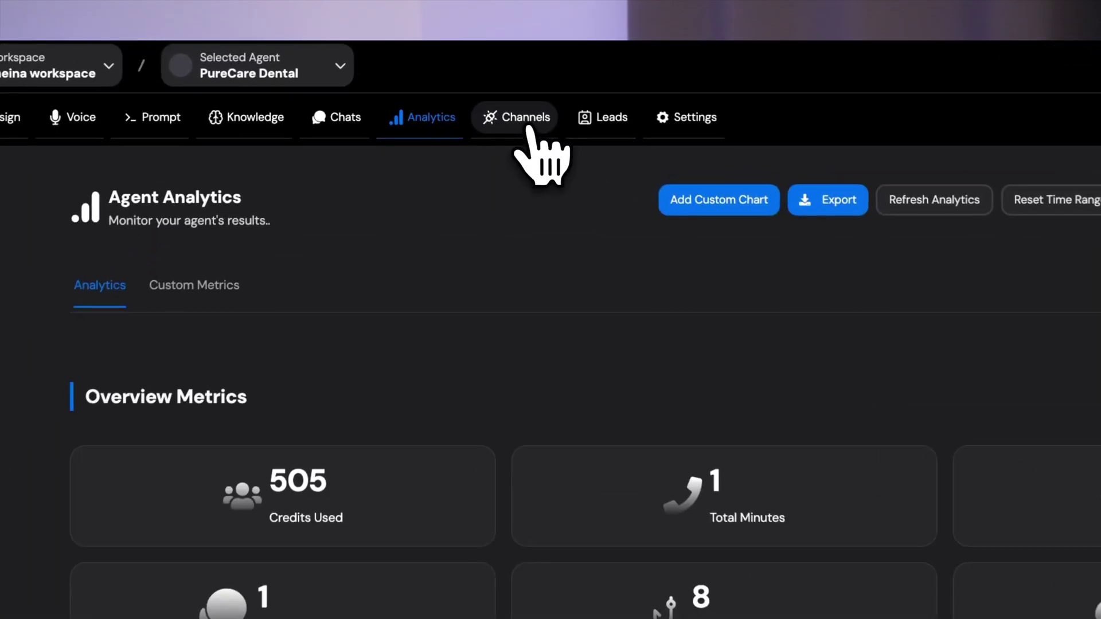
Review the agent's channels: phone number settings, then start WhatsApp and Discord connections.
click(480, 102)
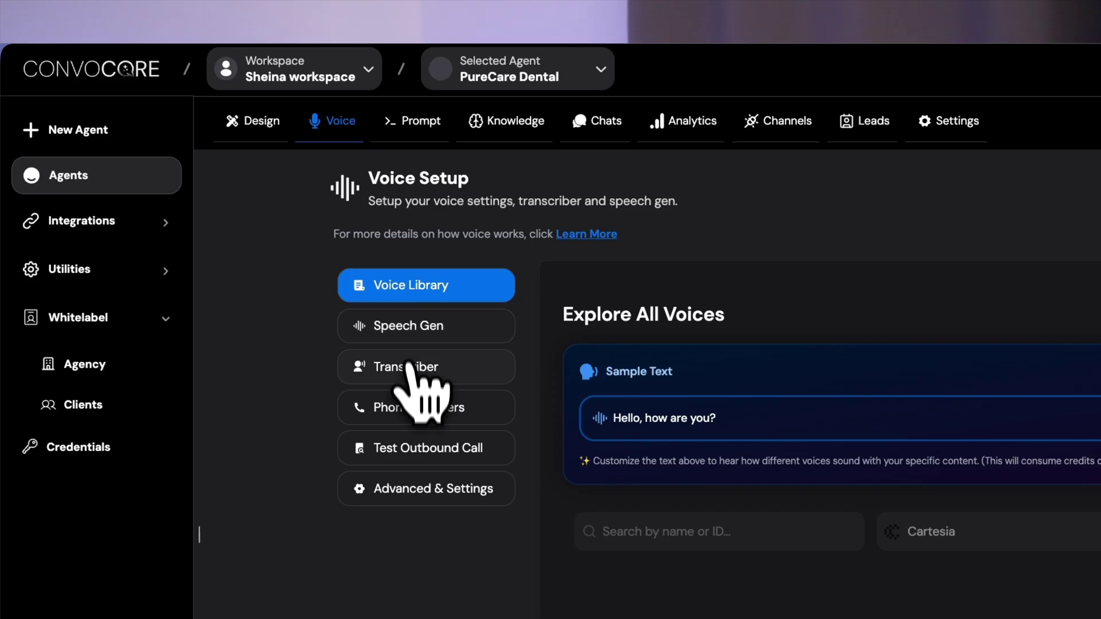
click(409, 411)
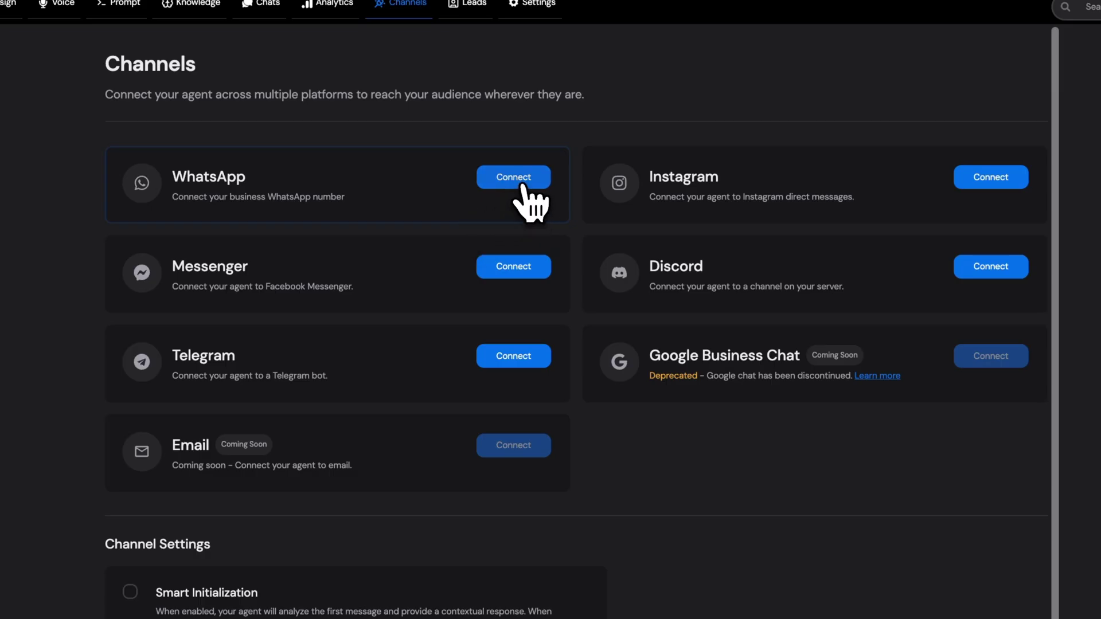
click(521, 181)
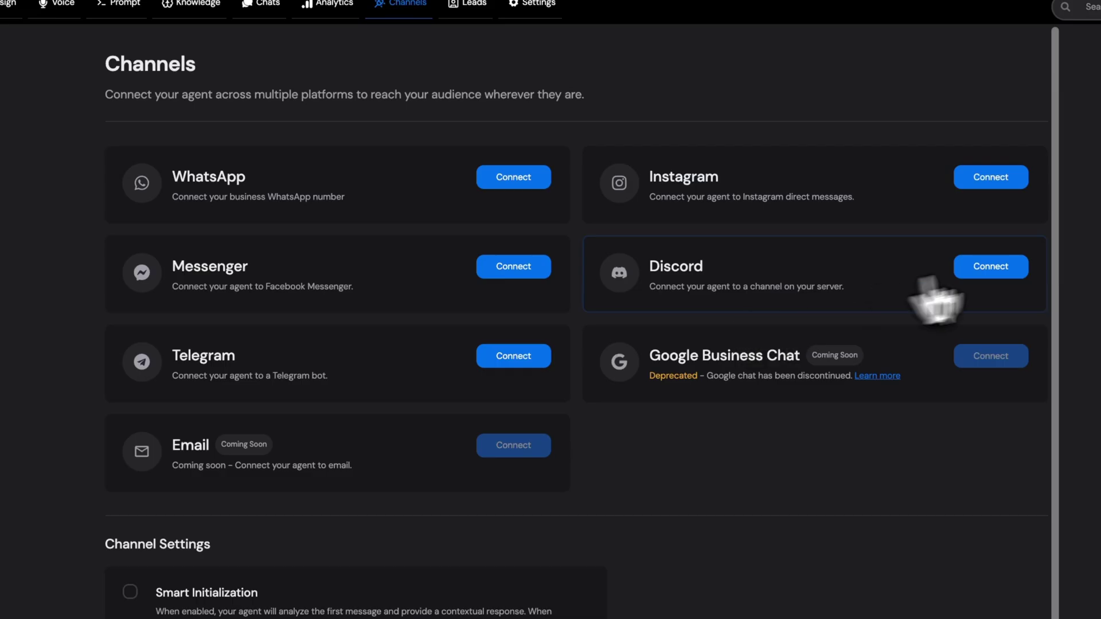
click(934, 265)
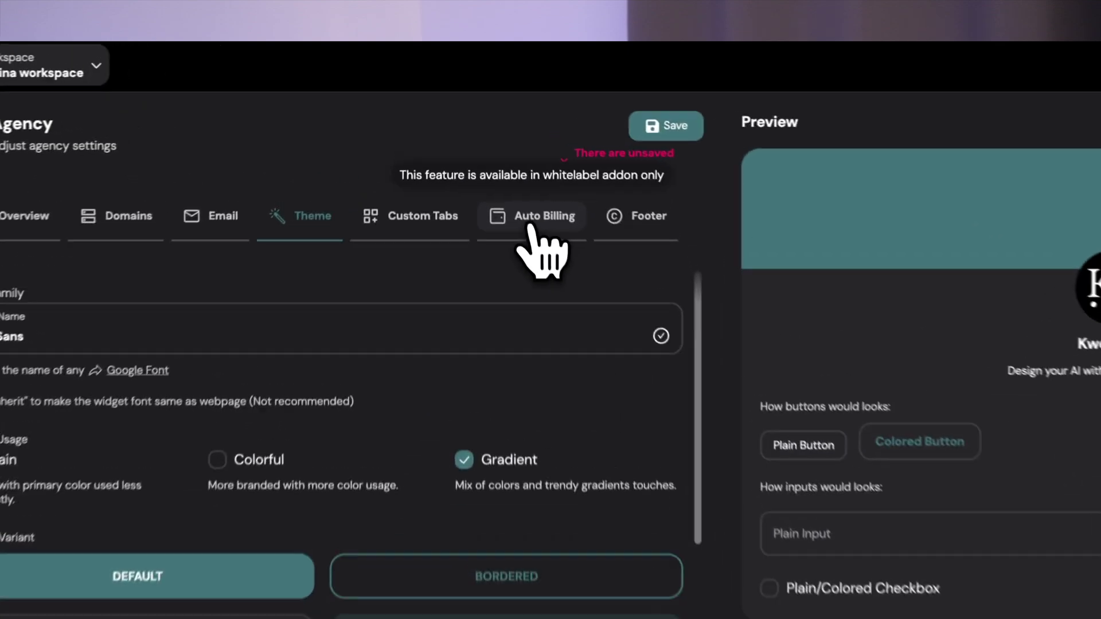
View the Auto Billing setup, then edit the unlabeled custom dashboard tab and scroll its settings.
click(498, 154)
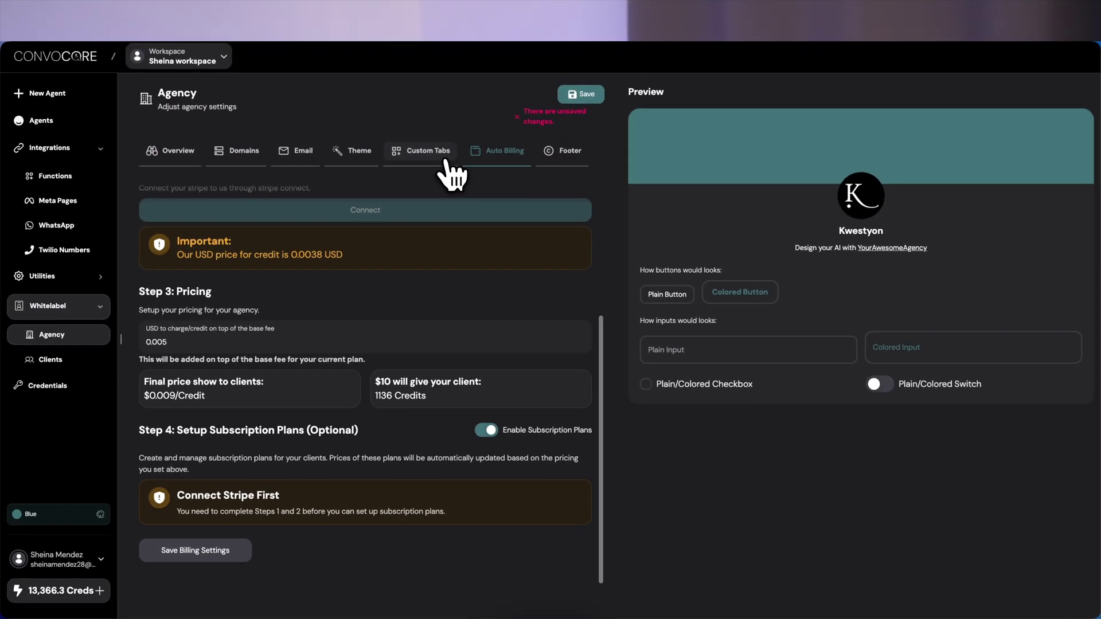
click(429, 141)
click(1065, 230)
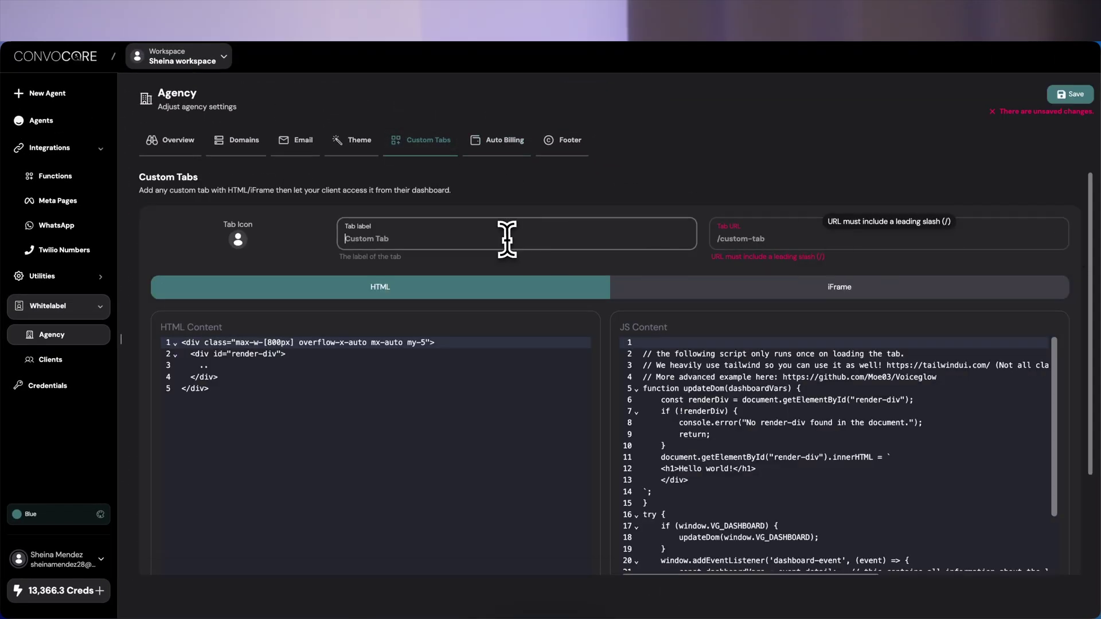
scroll(612, 414, down, 3)
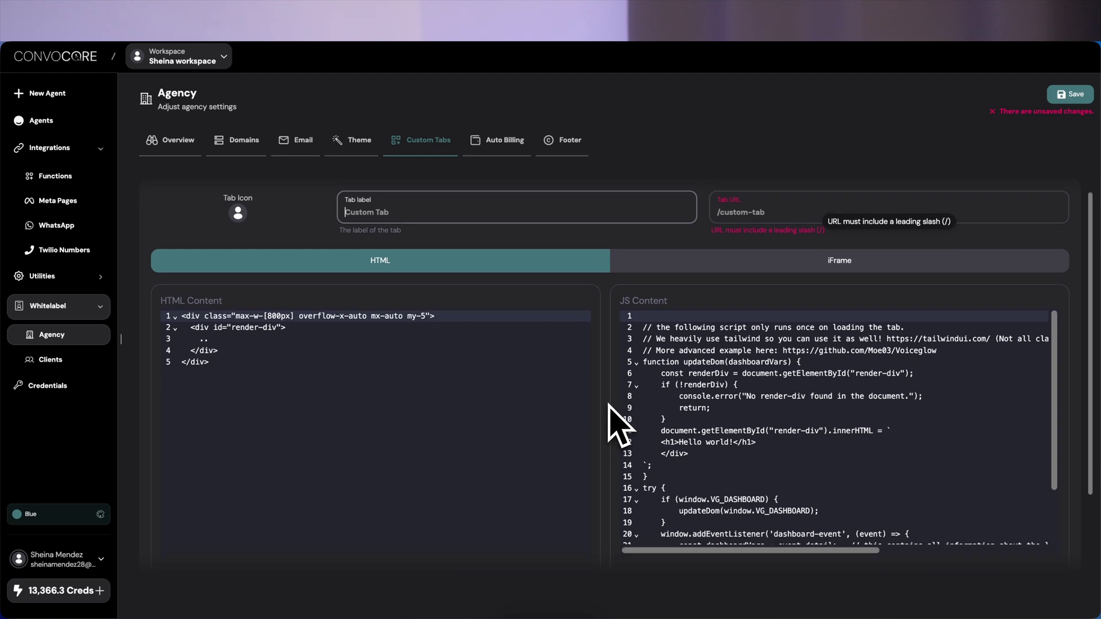
scroll(612, 414, down, 1)
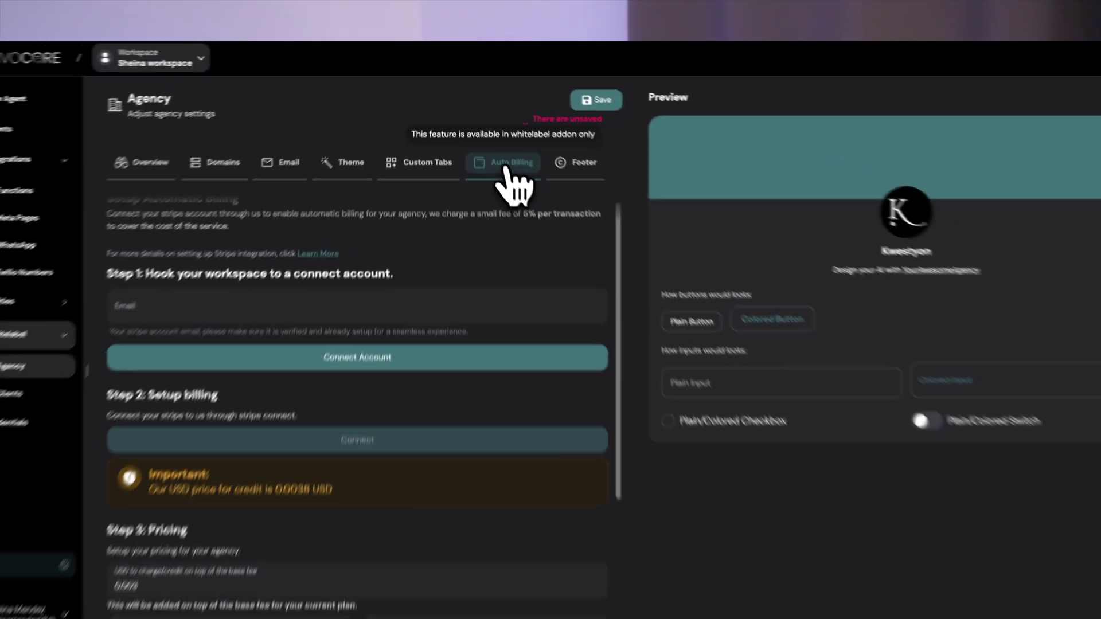
scroll(307, 312, down, 3)
Set the per-credit markup to 0.005 USD and toggle Enable Subscription Plans.
click(306, 367)
key(BackSpace)
text(6)
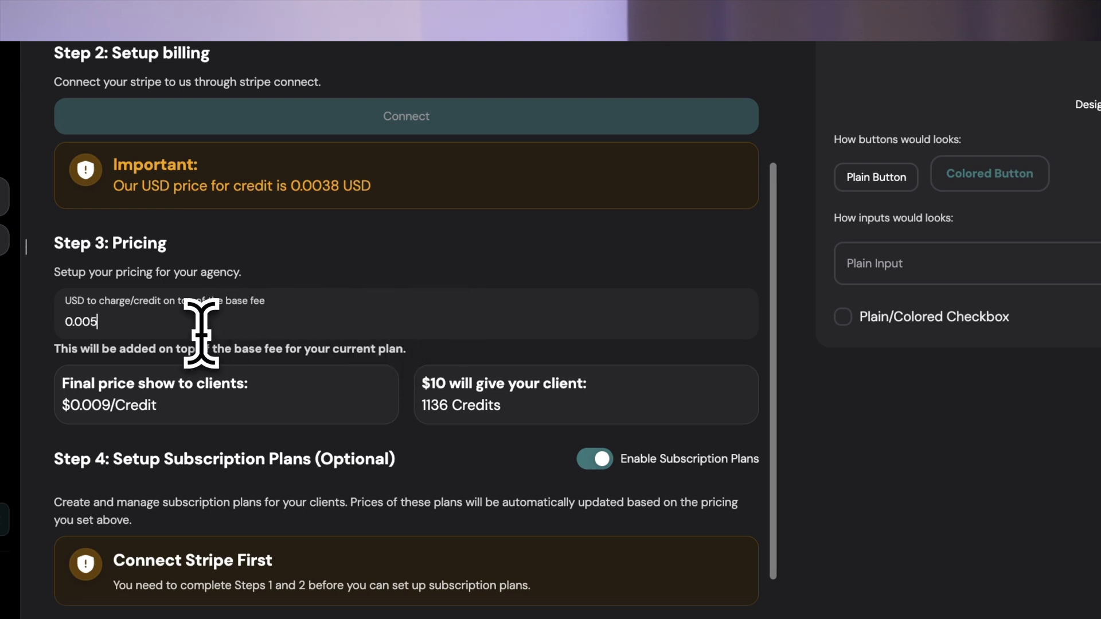
scroll(201, 333, down, 1)
click(599, 390)
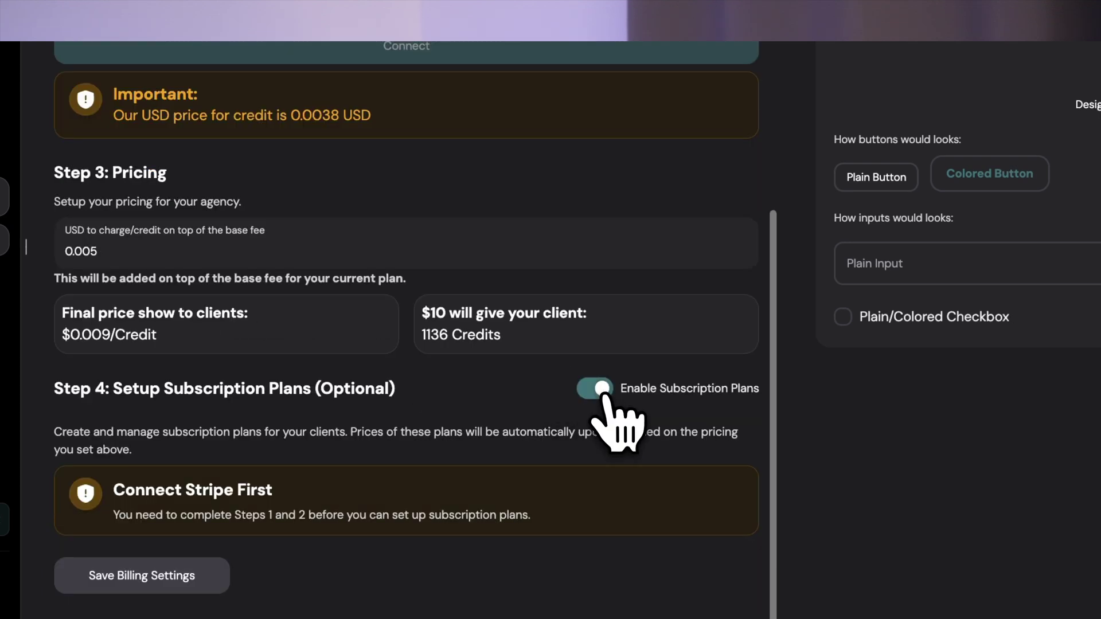